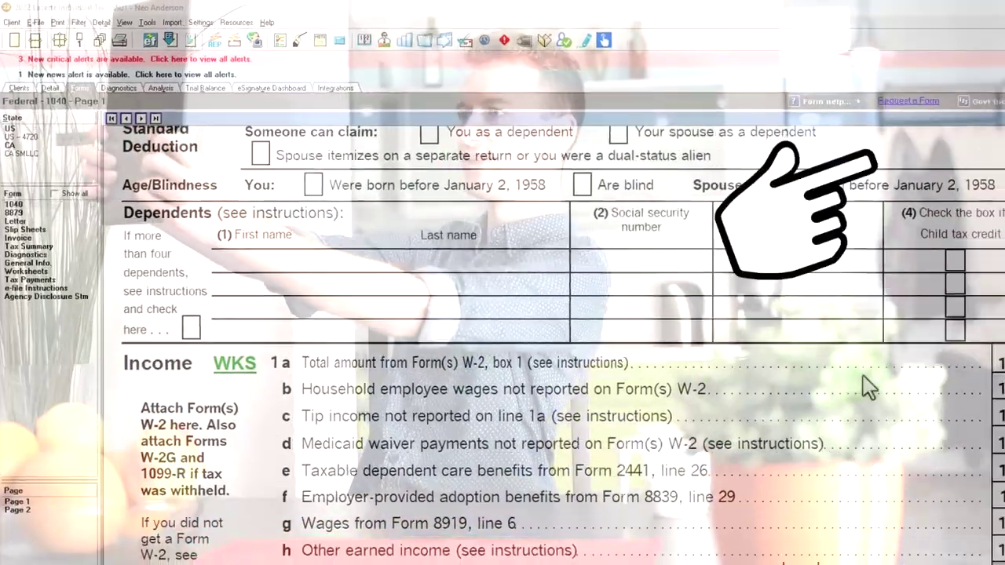
Review Form 1040 down to the 87,050 taxable income, then switch to the Excel Tax Formula 2022 worksheet
scroll(893, 343, "down", 5)
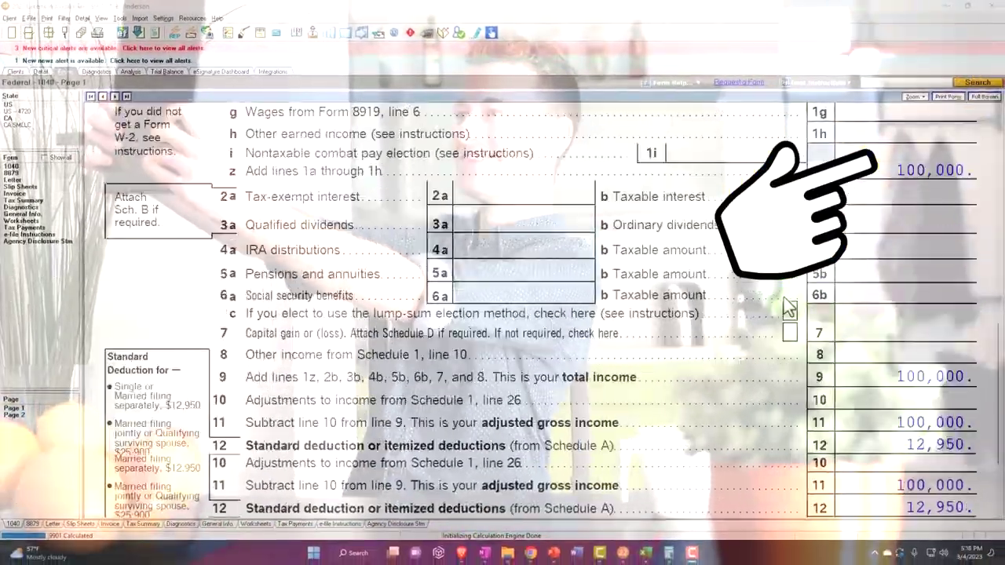
scroll(789, 308, "down", 2)
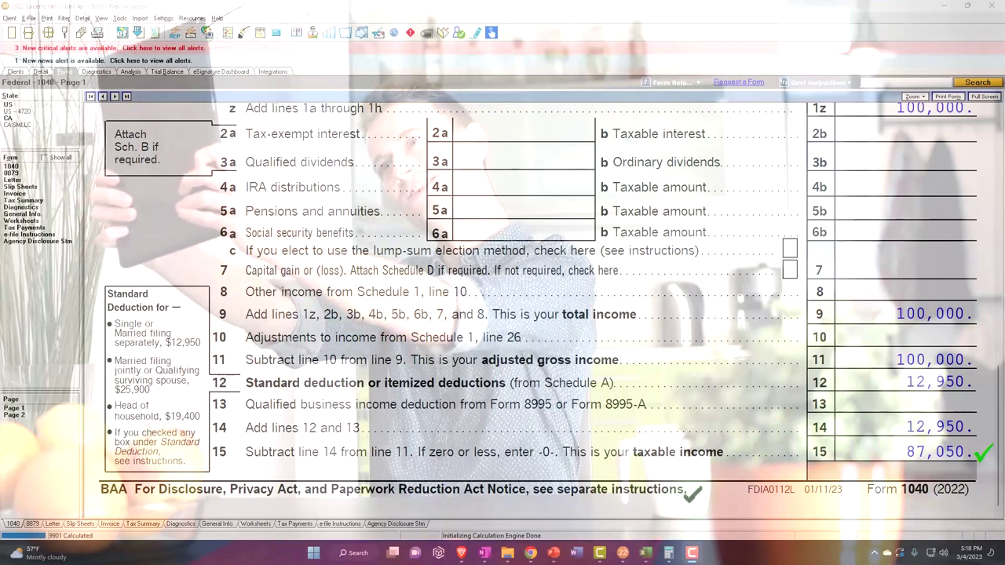
left_click(647, 553)
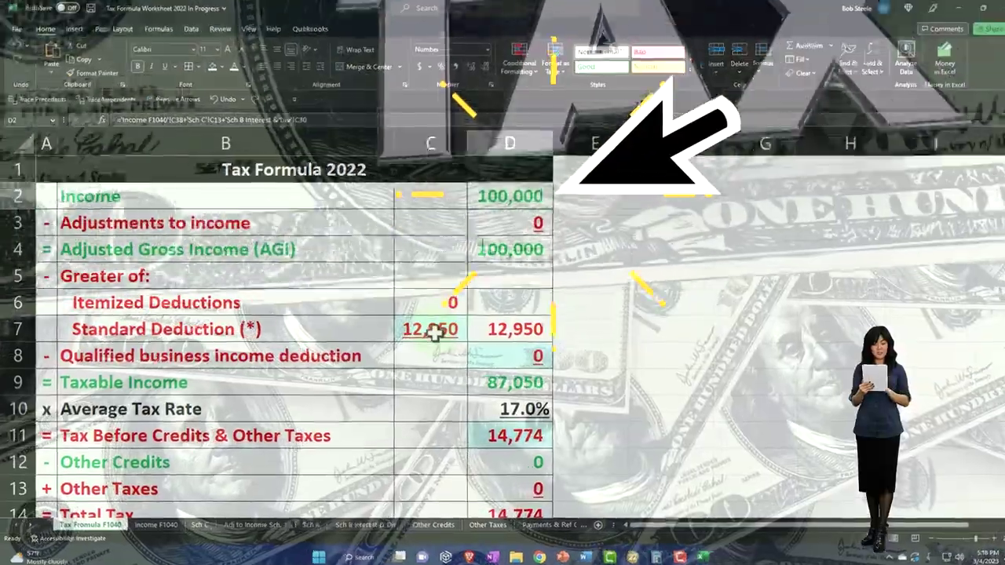
In Excel, check the 12,950 standard deduction in C7, the taxable income formula in D9, and the 14,774 tax
left_click(424, 328)
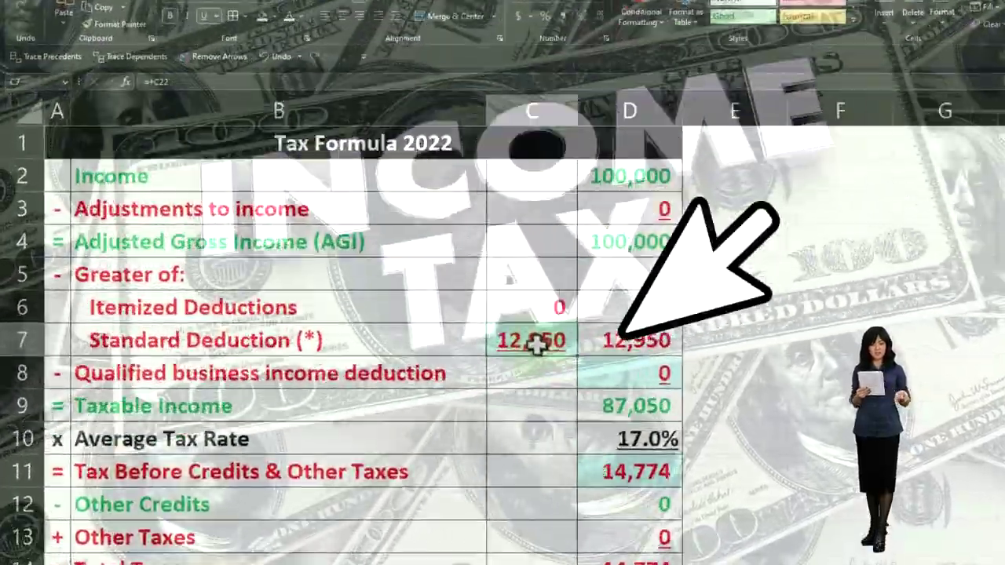
left_click(581, 398)
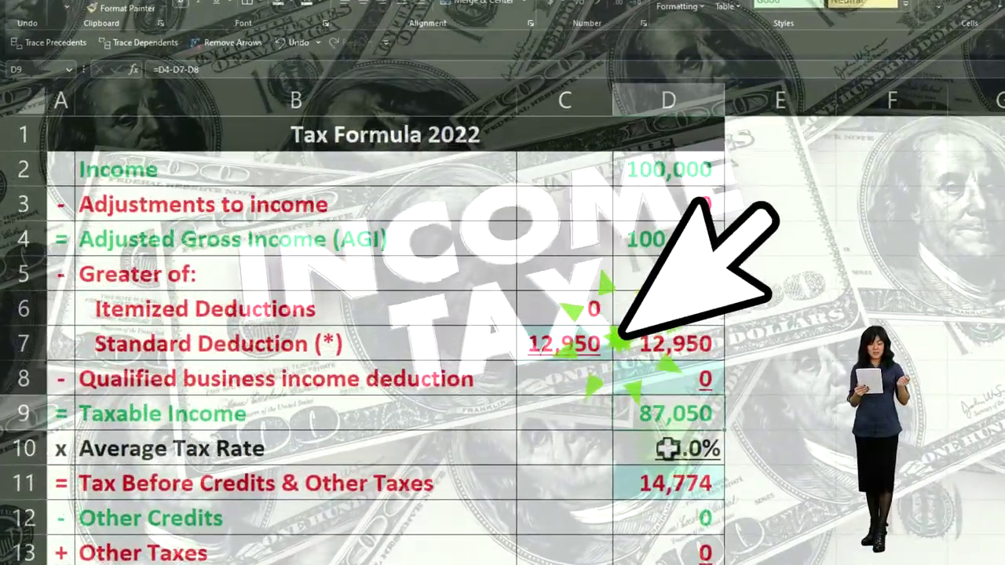
scroll(667, 448, "down", 2)
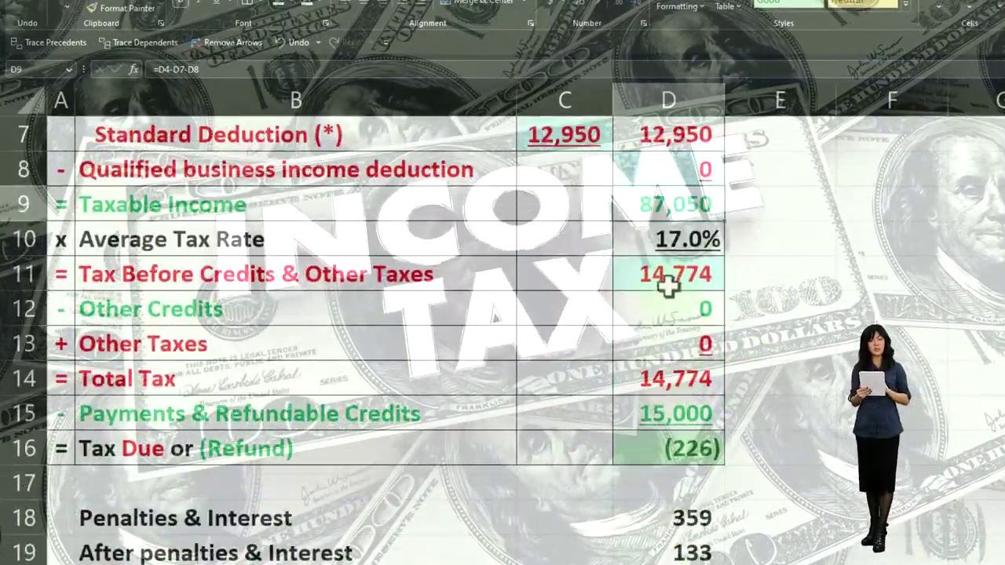
left_click(668, 277)
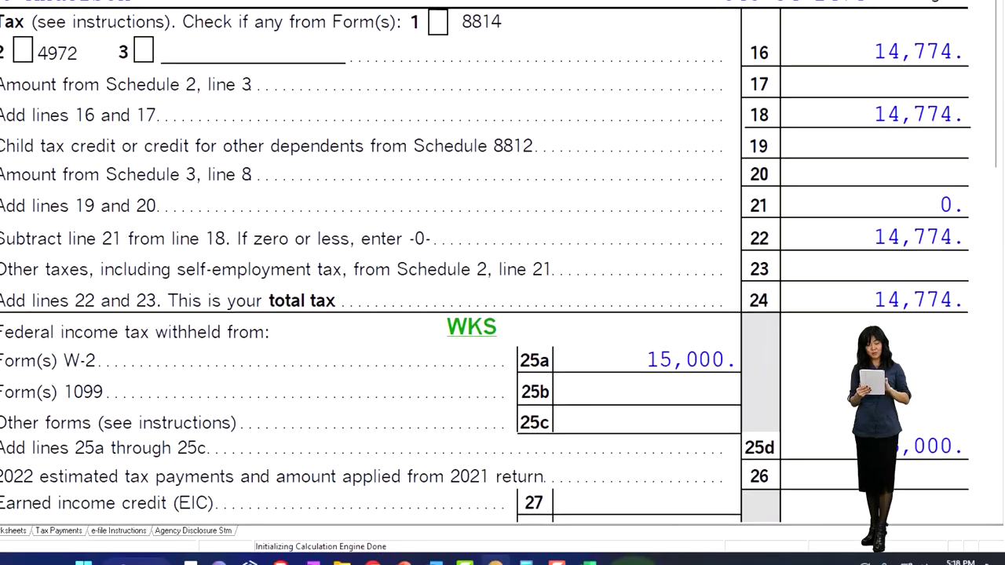
Compare Excel's 226 refund with the 1040's overpayment lines, then return to the top of Form 1040
left_click(591, 551)
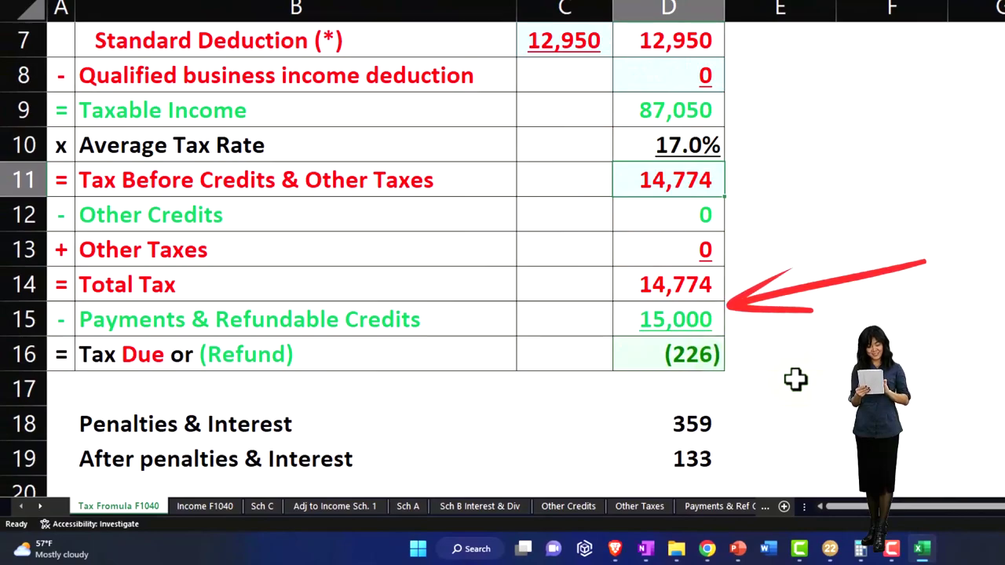
left_click(830, 548)
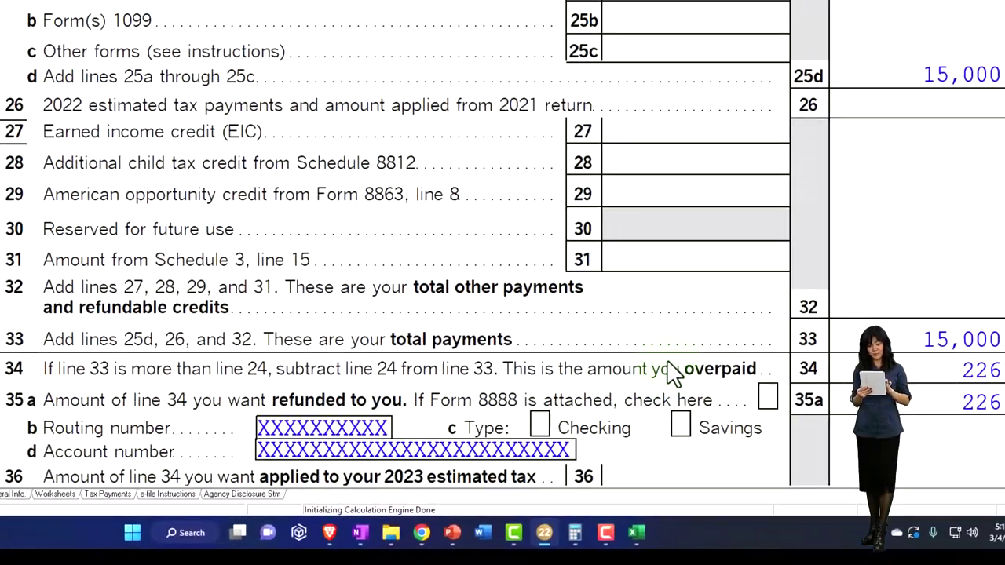
scroll(671, 373, "down", 2)
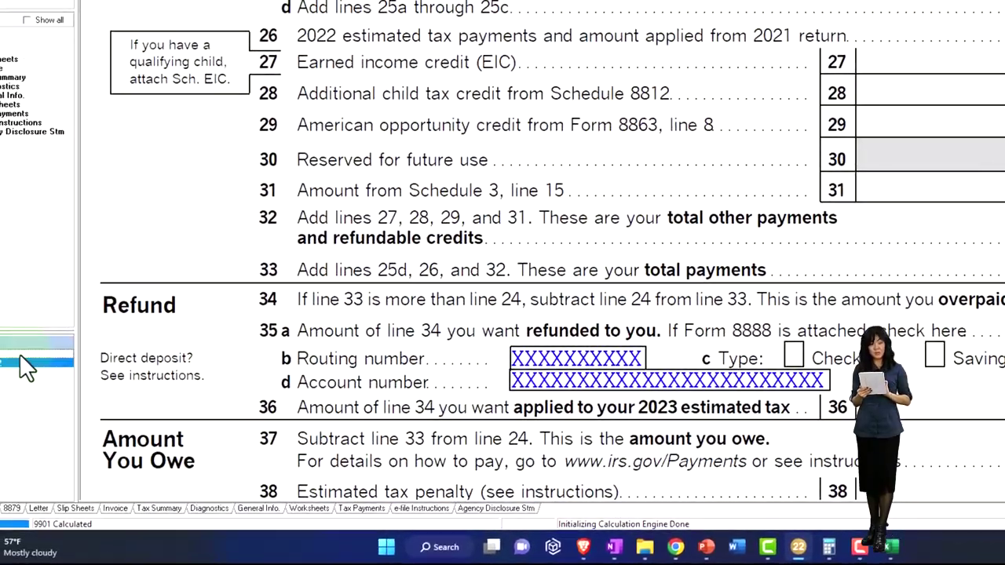
left_click(23, 366)
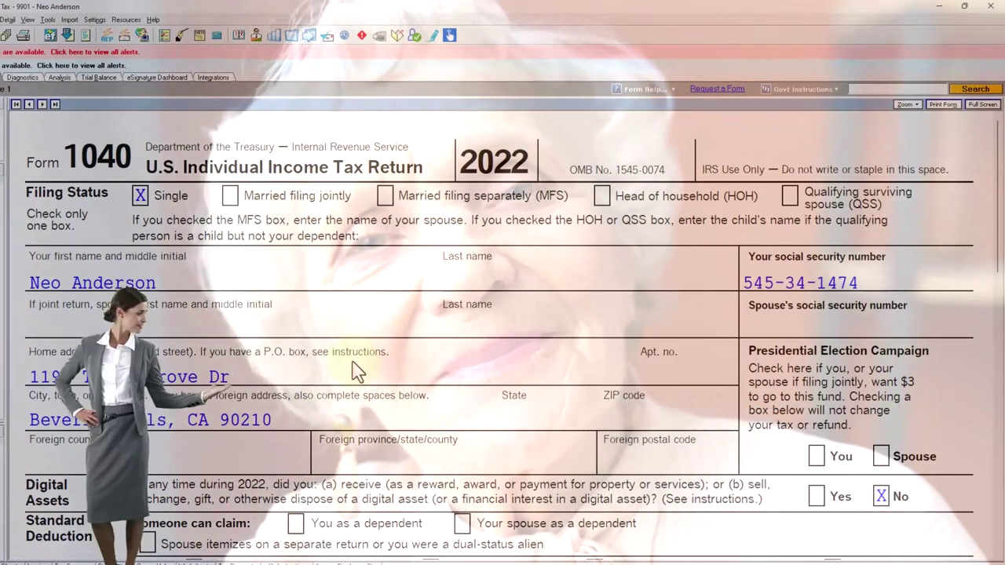
Scroll through the Form 1040 income lines to review them
scroll(354, 371, "down", 2)
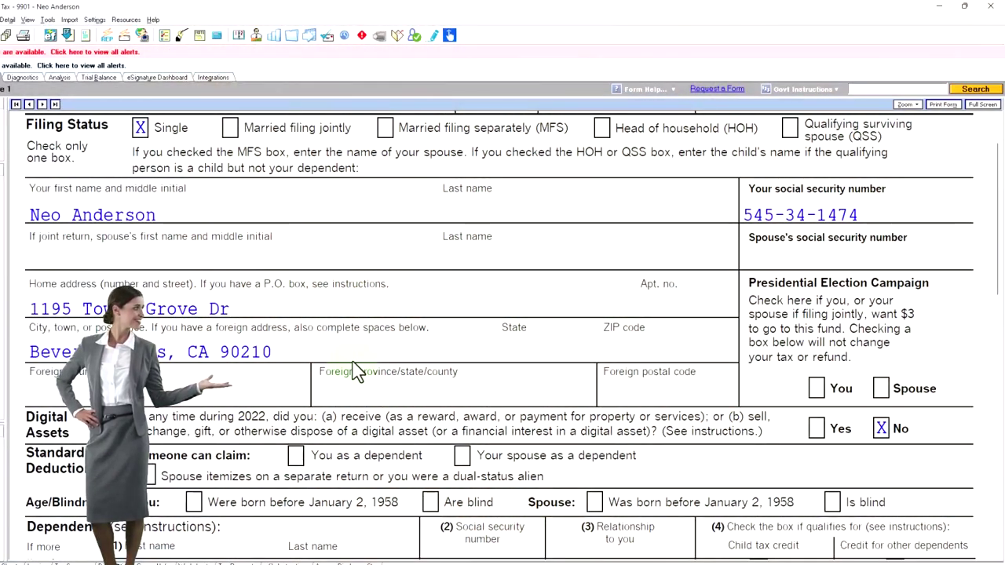
scroll(355, 371, "down", 12)
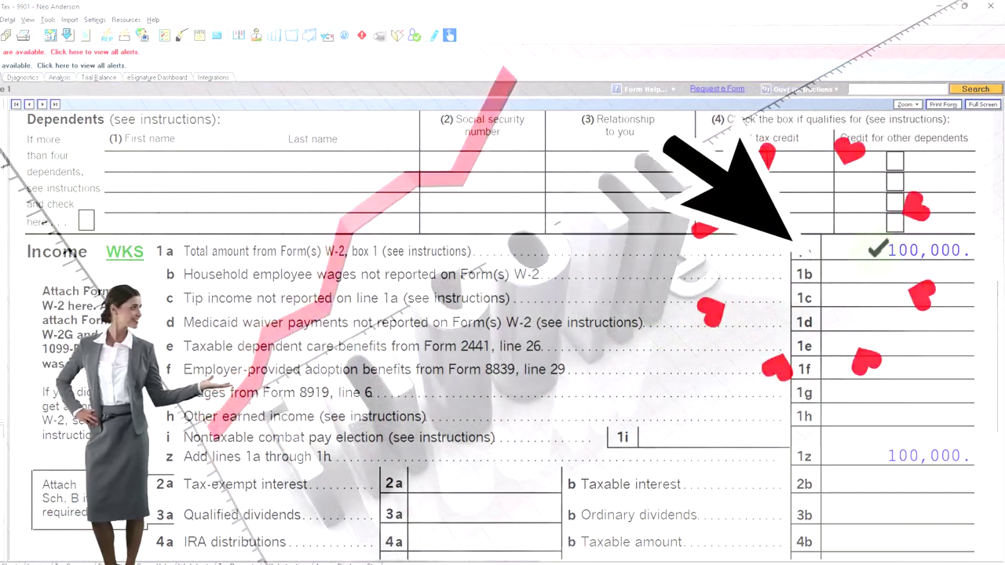
scroll(502, 329, "down", 2)
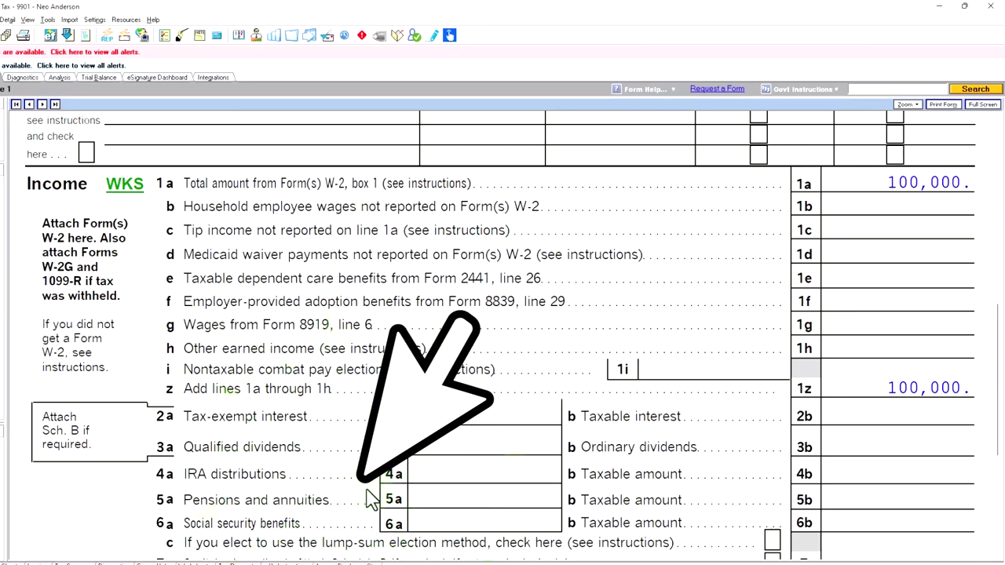
scroll(366, 492, "down", 2)
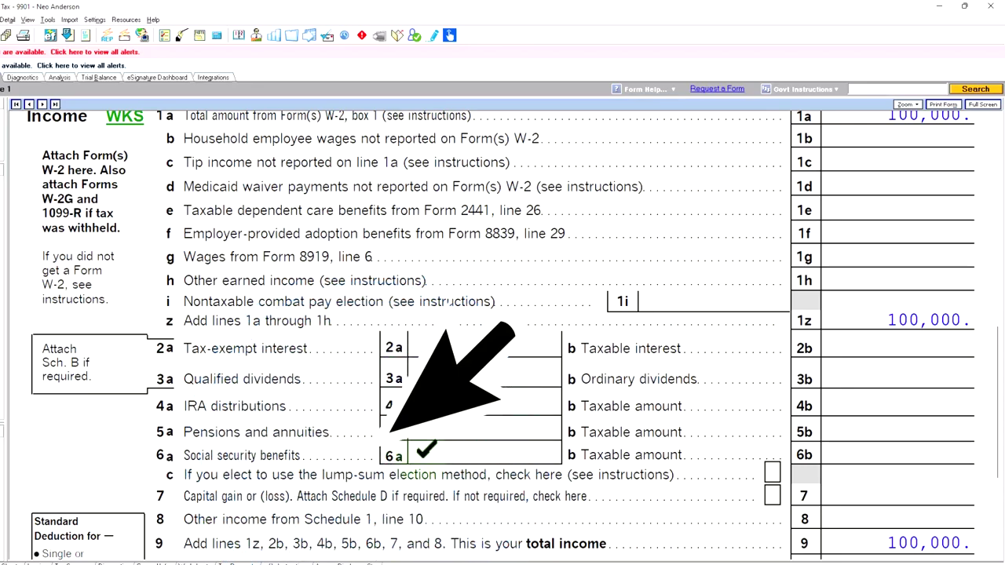
scroll(502, 337, "up", 10)
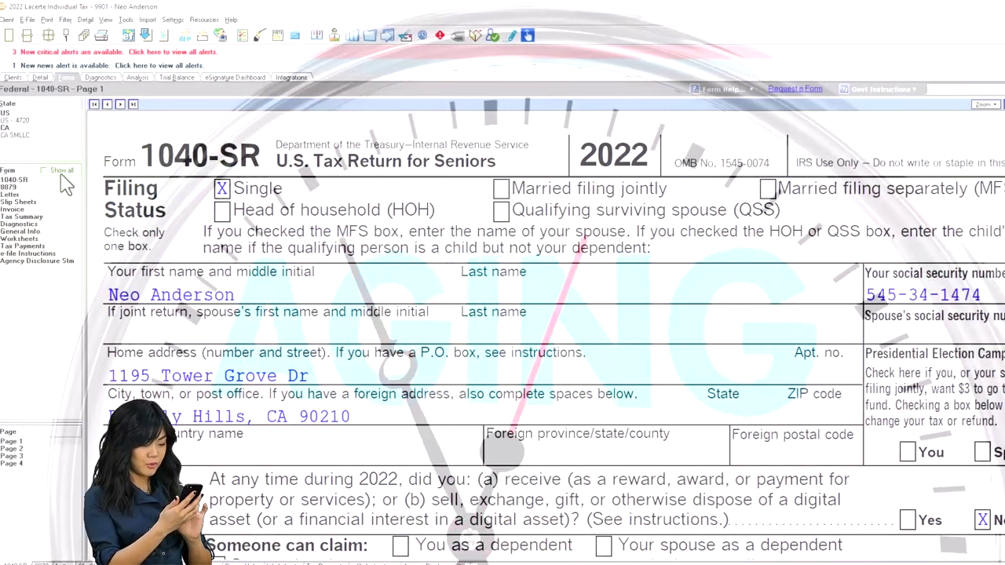
Show all forms, switch from 1040-SR to Form 1040, and scroll to the born-before-1958 box
left_click(47, 169)
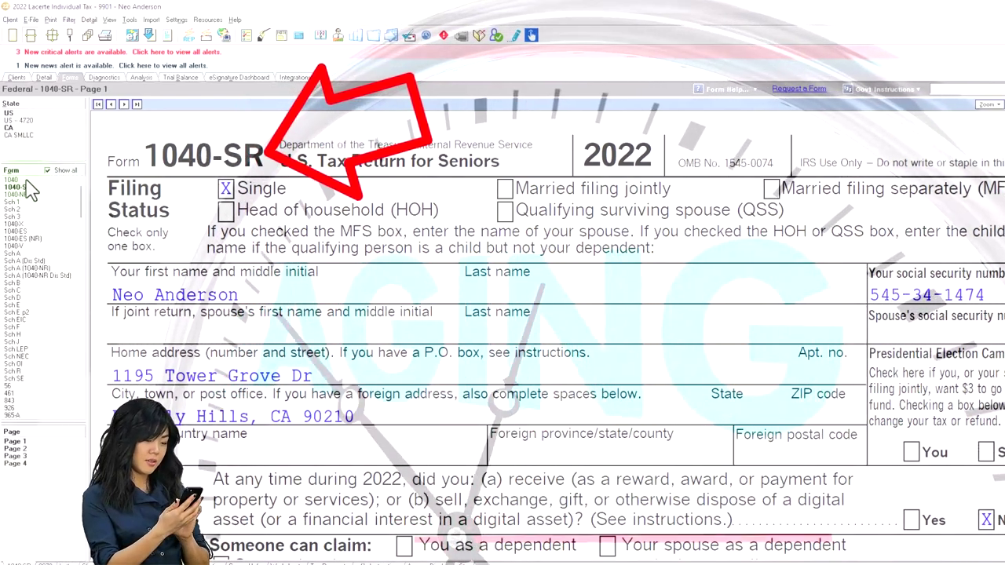
left_click(30, 190)
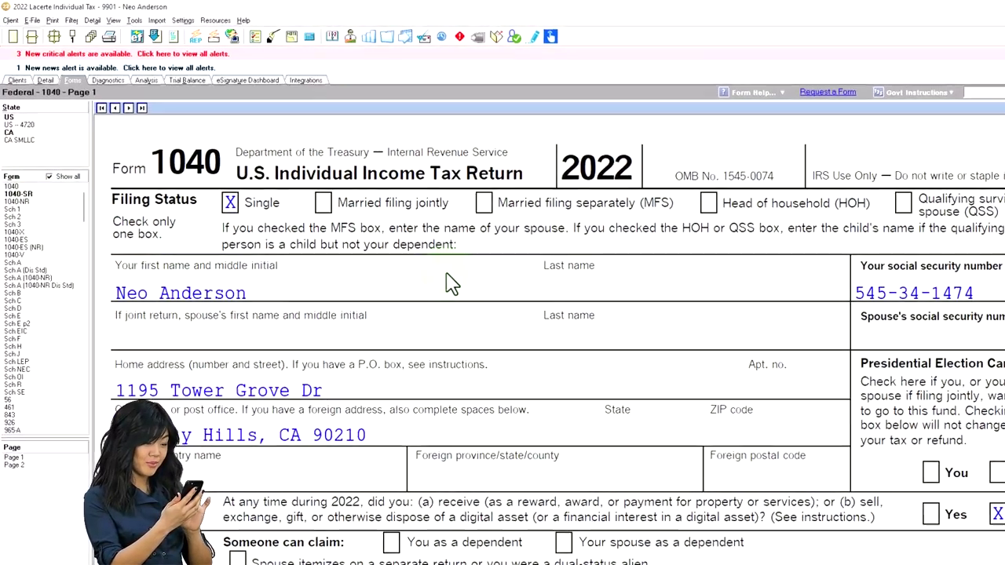
scroll(377, 542, "down", 3)
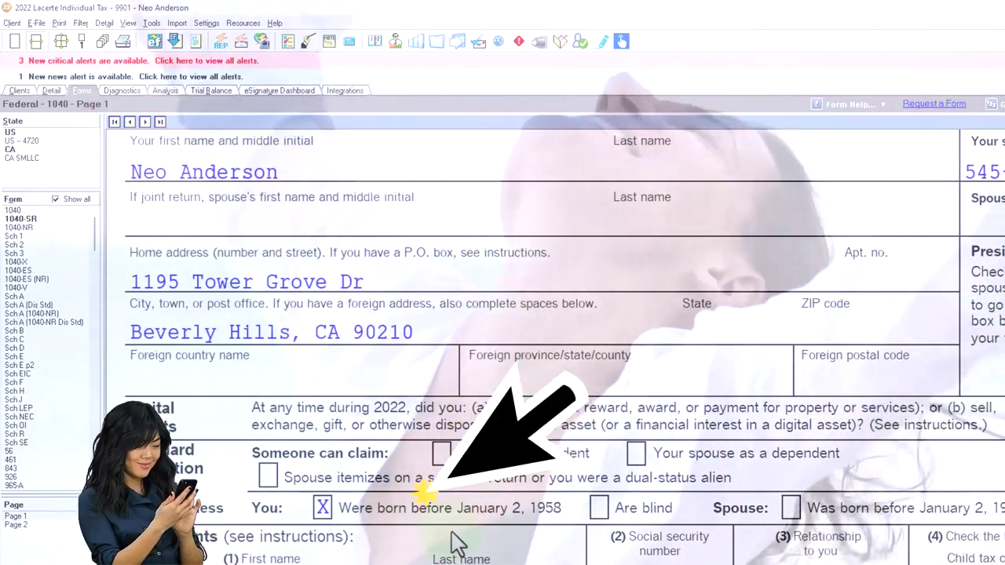
scroll(464, 542, "down", 2)
scroll(463, 533, "down", 4)
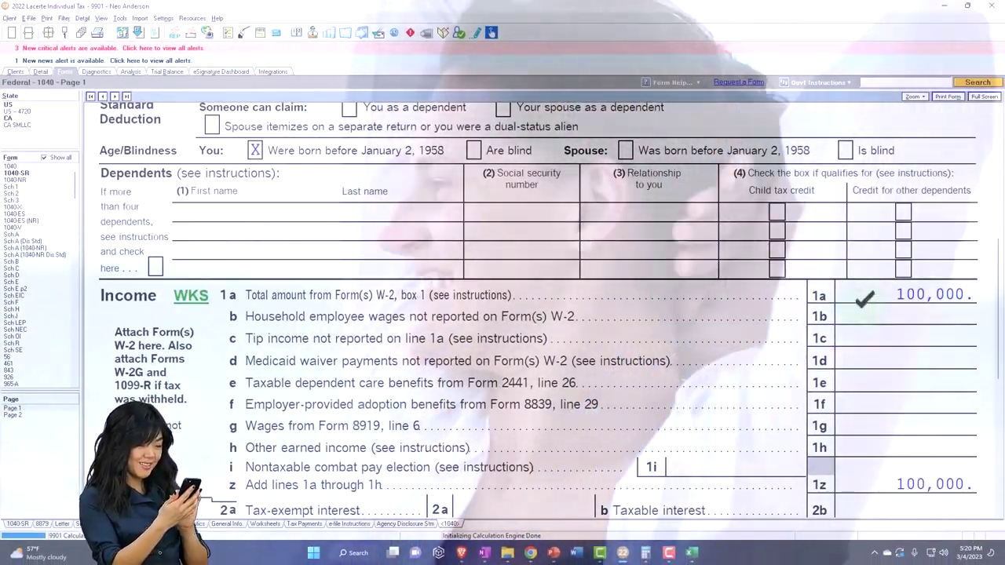
Enter 2,000 Social Security benefits on line 6a, confirm 1,700 taxable, and bring up the calculator
left_click(866, 312)
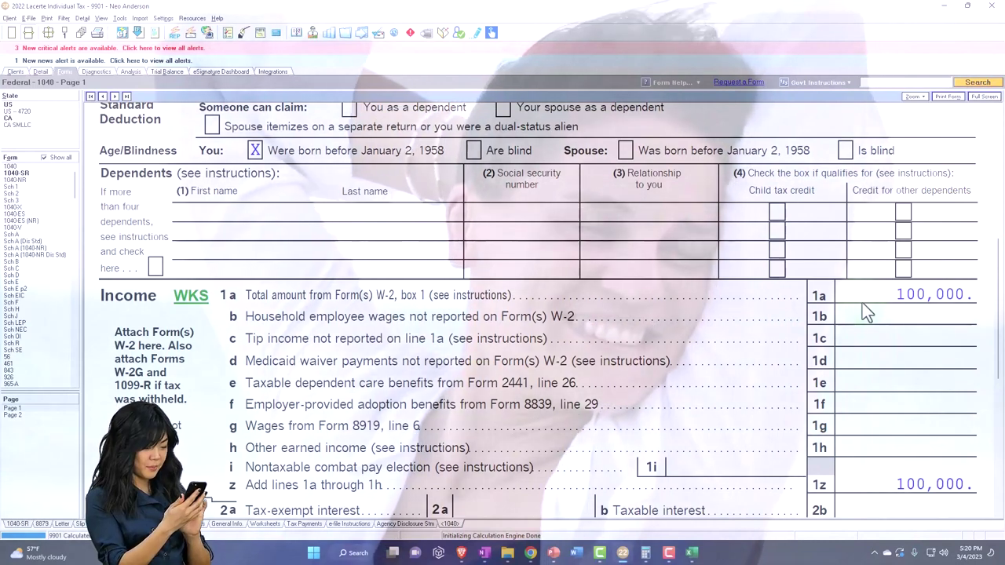
scroll(862, 303, "down", 2)
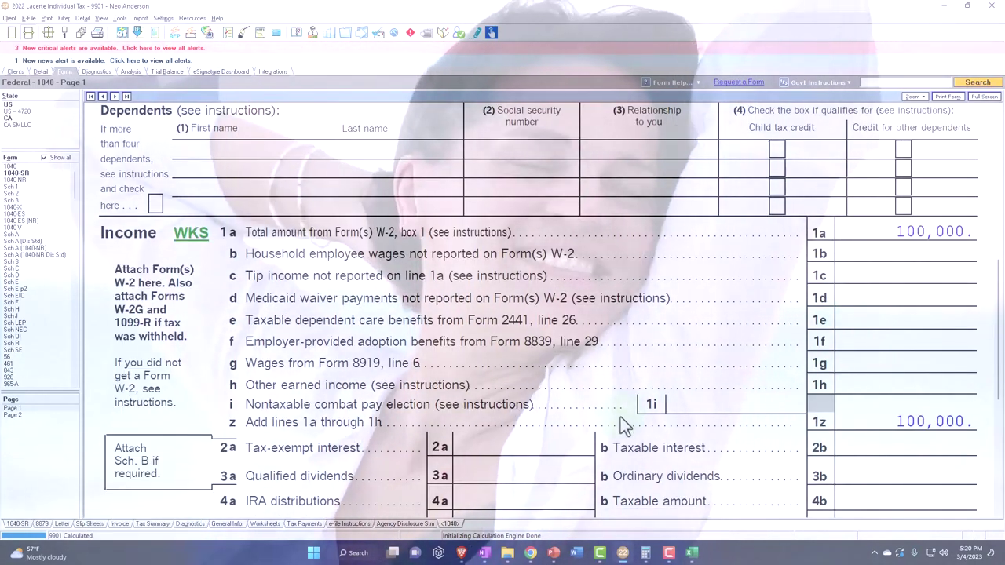
scroll(619, 417, "down", 2)
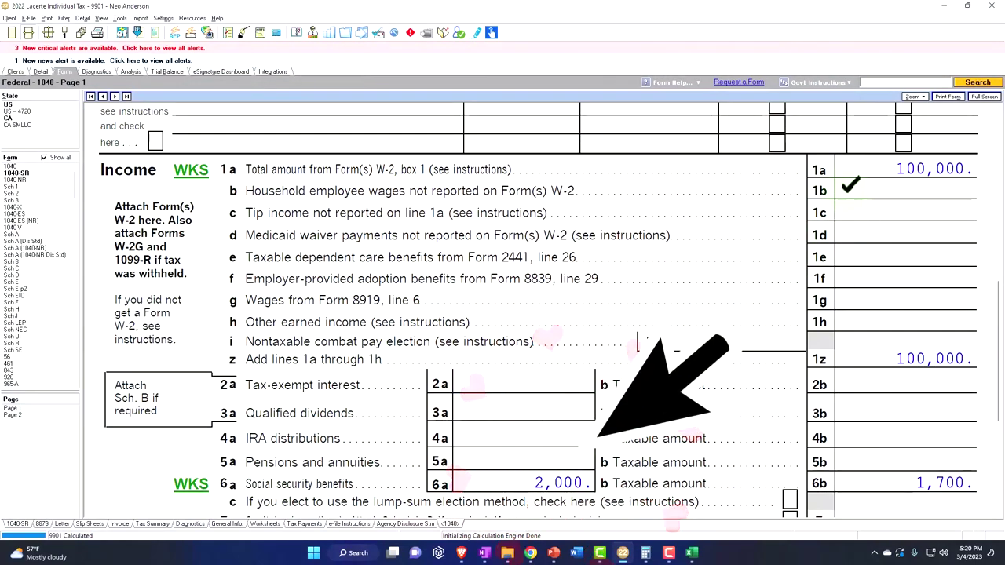
scroll(530, 314, "down", 2)
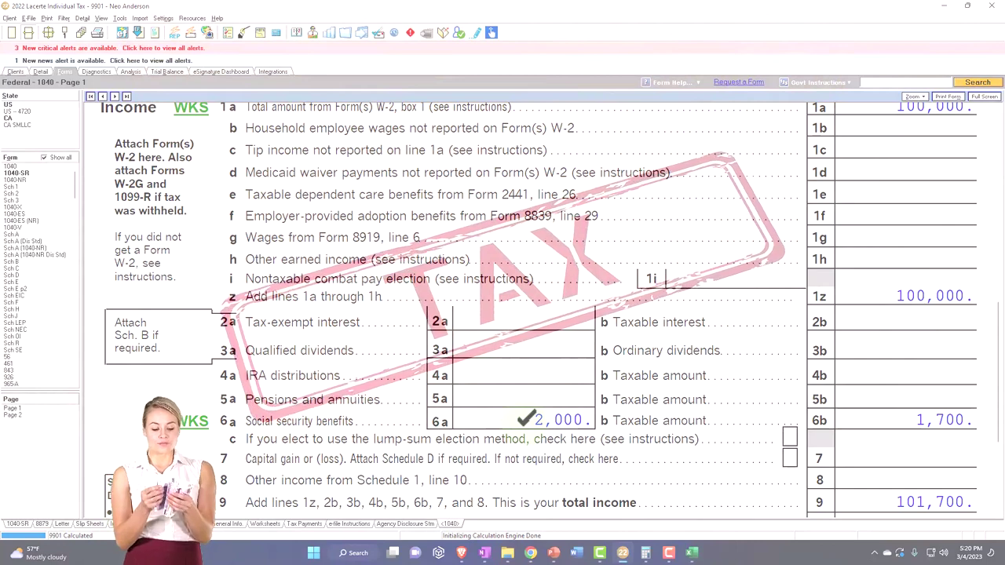
scroll(531, 314, "up", 2)
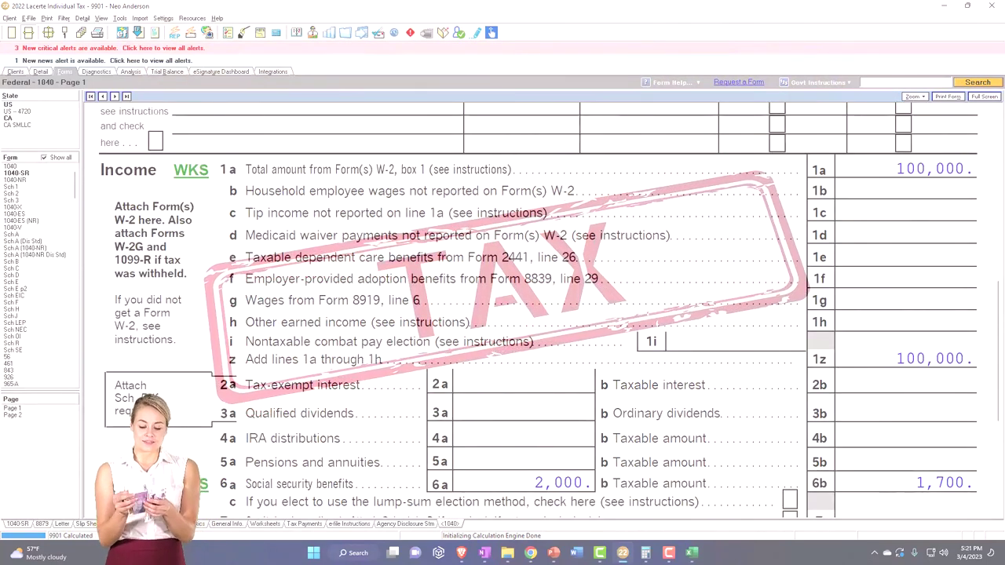
key("alt+Tab")
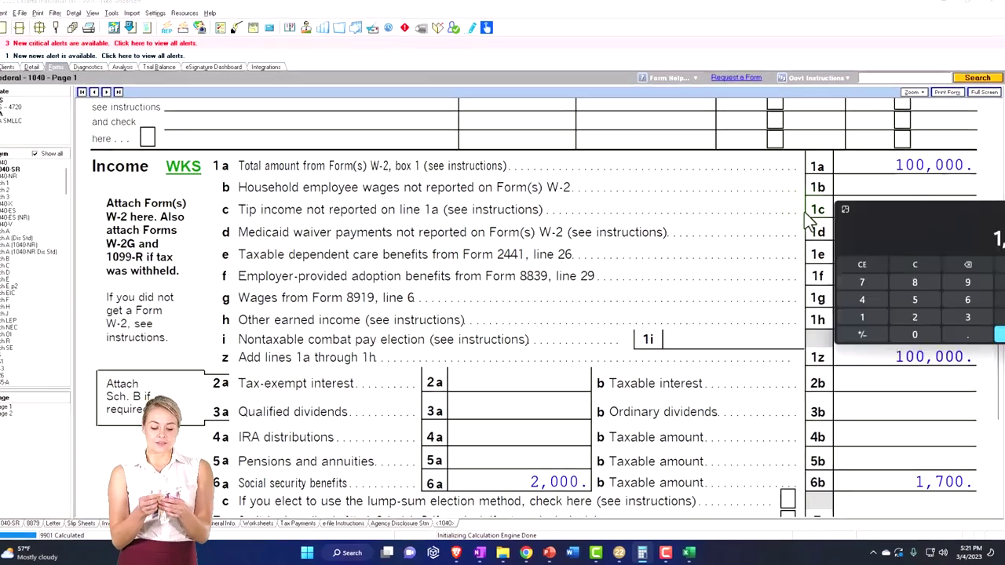
left_click_drag(915, 212, 398, 181)
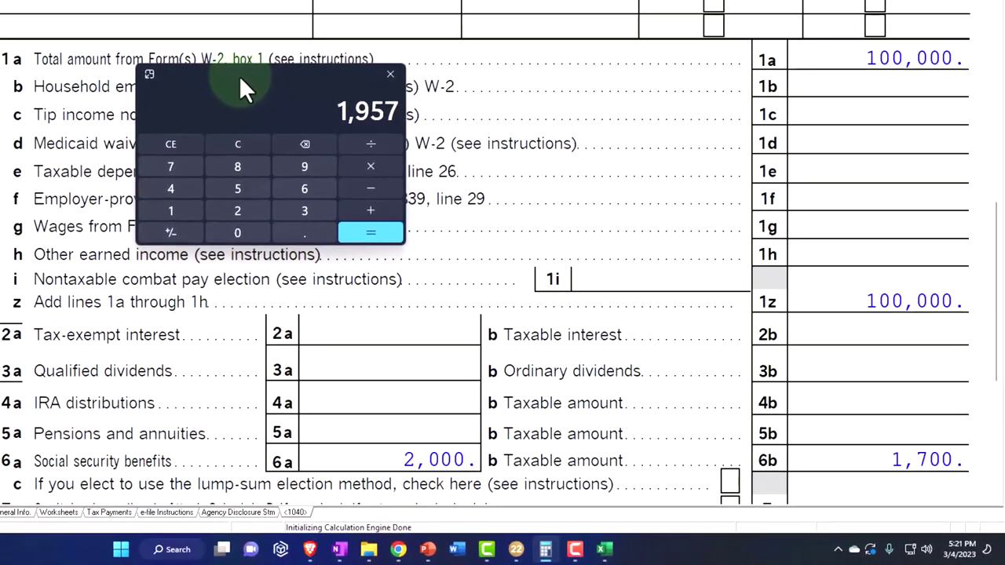
Clear the calculator, enter 2000, clear it again, and close the calculator
left_click(239, 150)
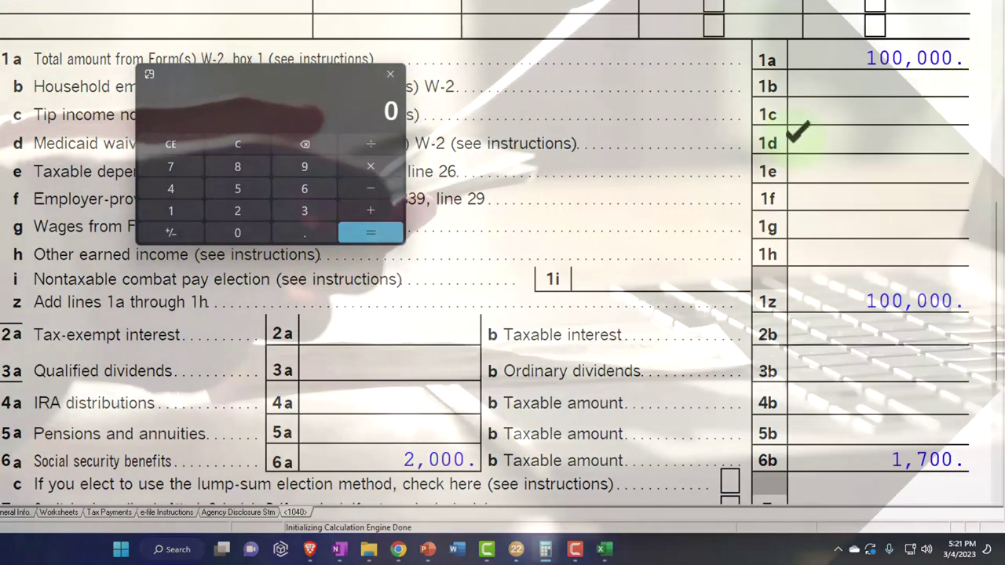
type("2000")
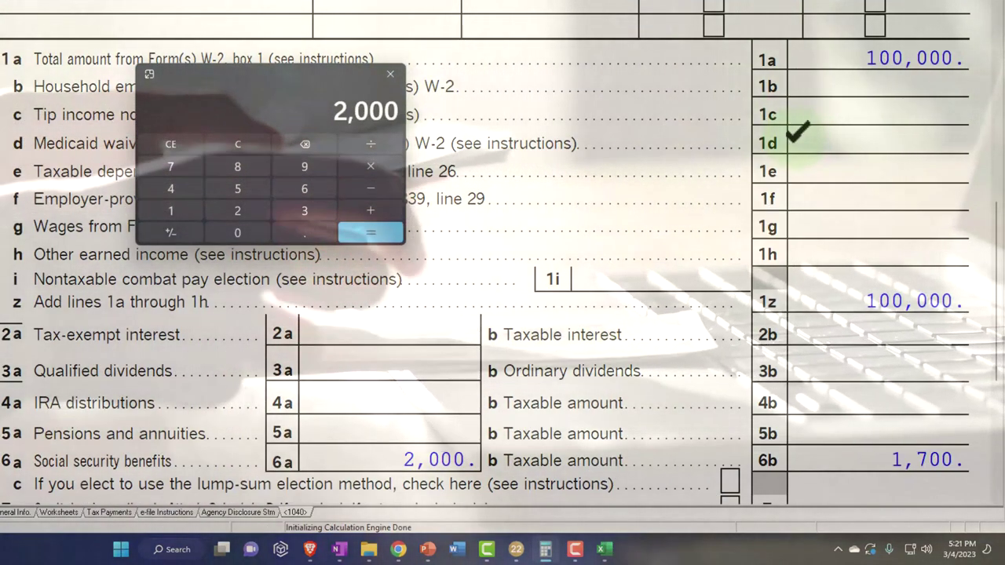
key("Escape")
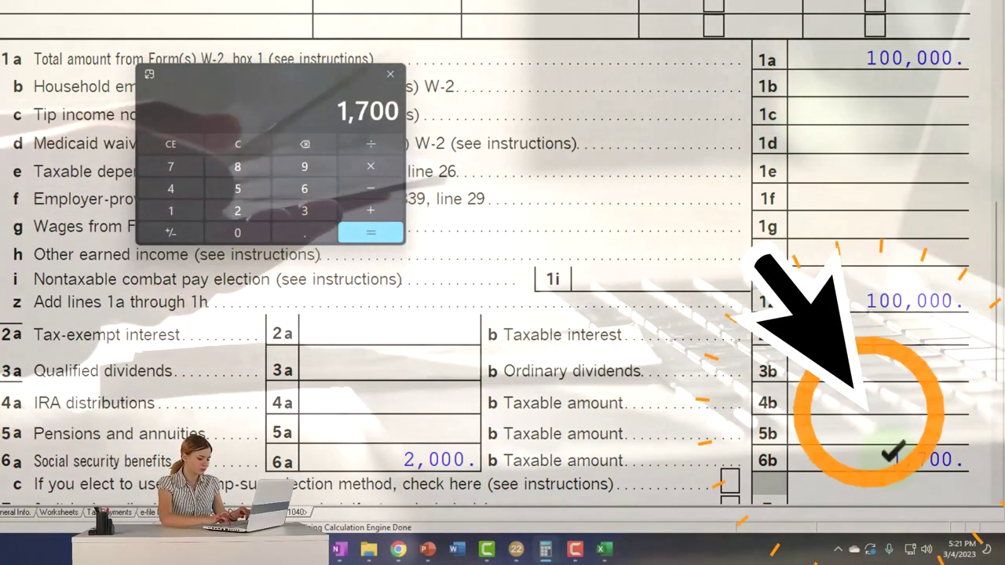
left_click(390, 74)
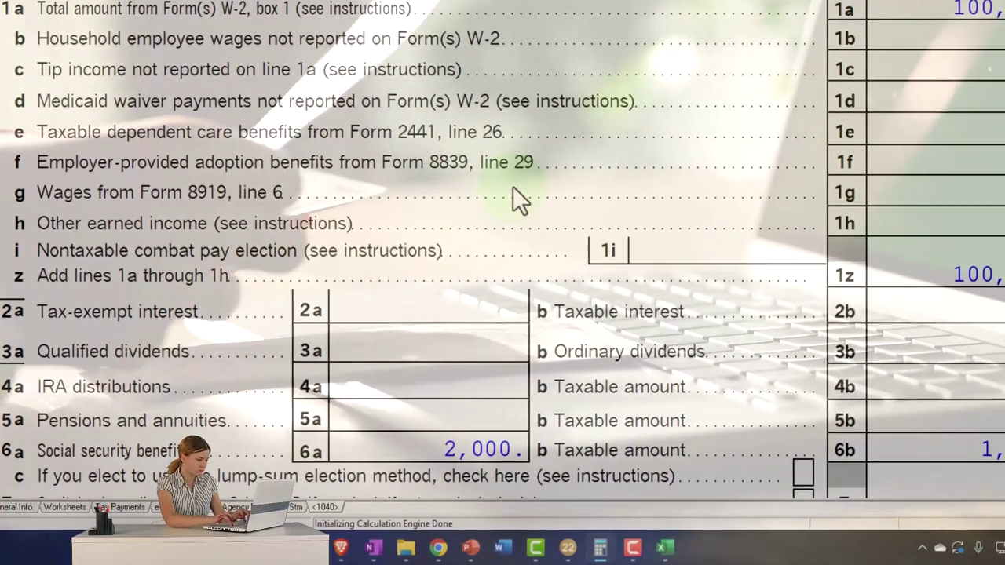
Check the 1040's updated 87,000 taxable income on line 15, then return to the Excel worksheet
scroll(487, 221, "down", 2)
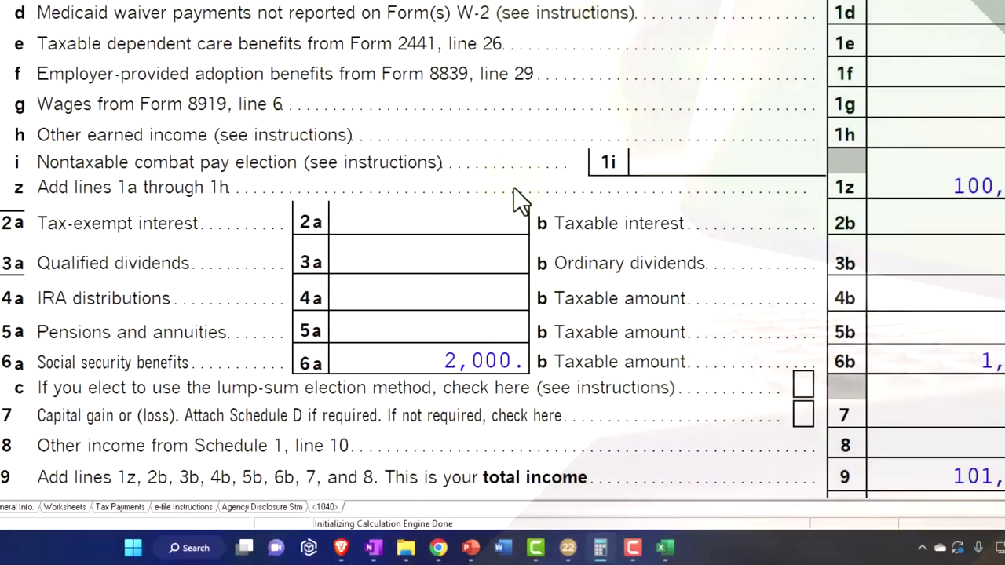
scroll(515, 187, "down", 3)
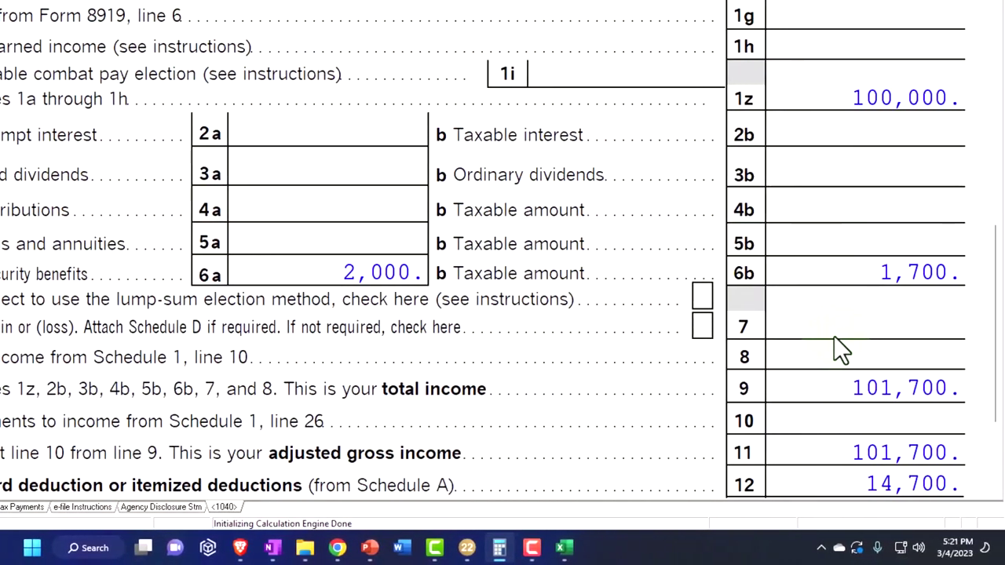
scroll(834, 336, "down", 5)
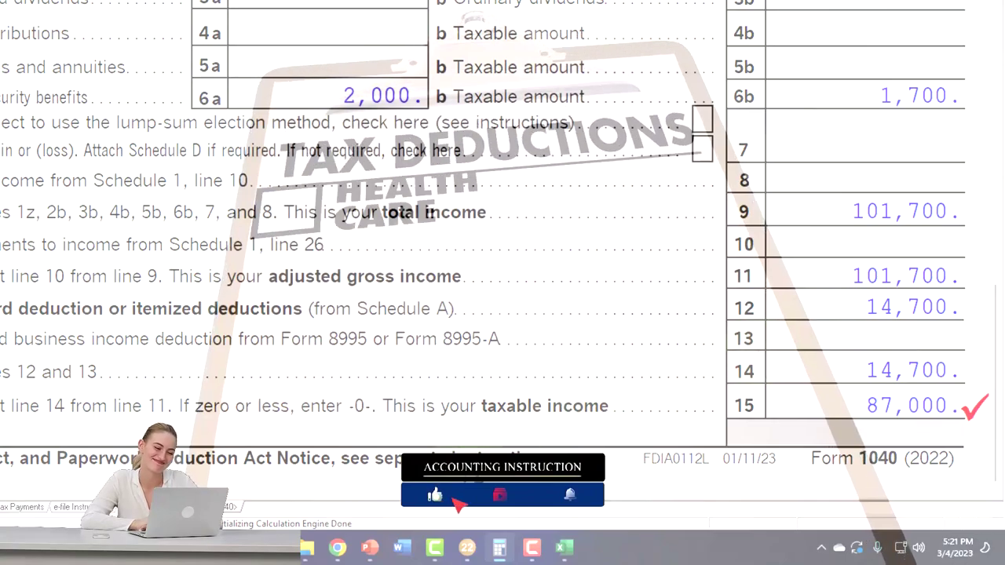
left_click(562, 549)
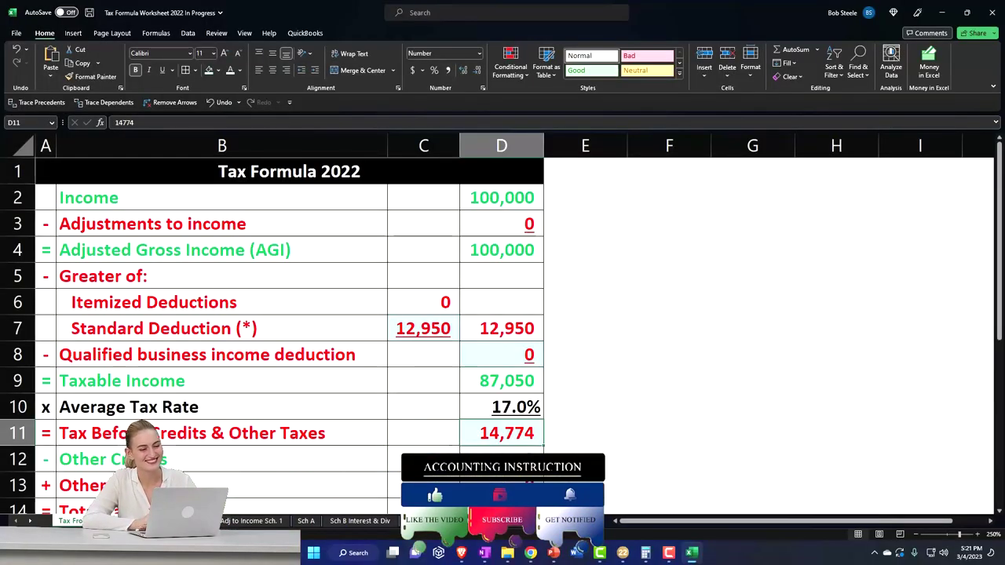
Move to the next Excel sheet and bring the 100,000 Total Income Form 1040 row into view
key("ctrl+Page_Down")
scroll(194, 383, "down", 1)
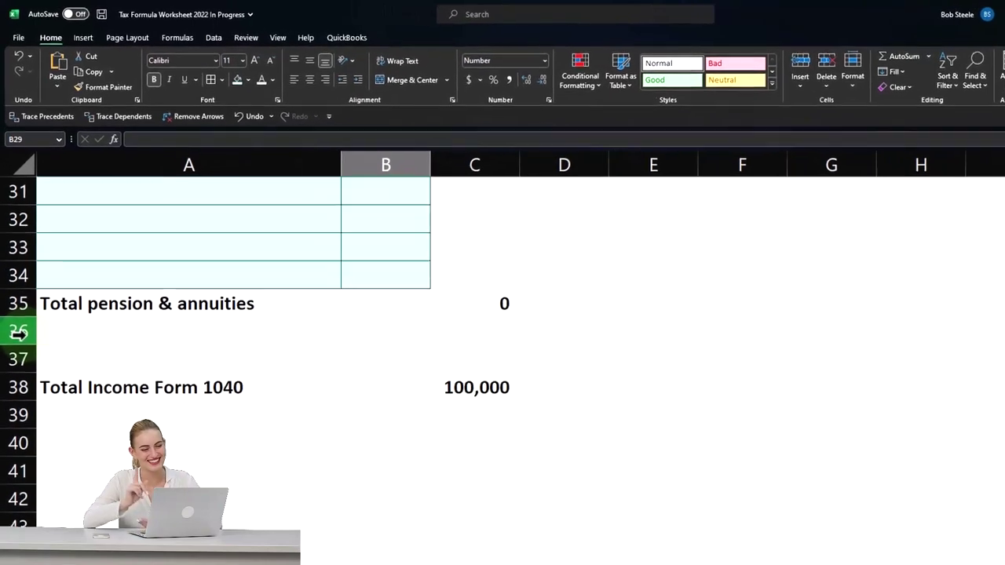
Insert six blank rows (36–41) above the Total Income Form 1040 row
left_click_drag(20, 357, 28, 494)
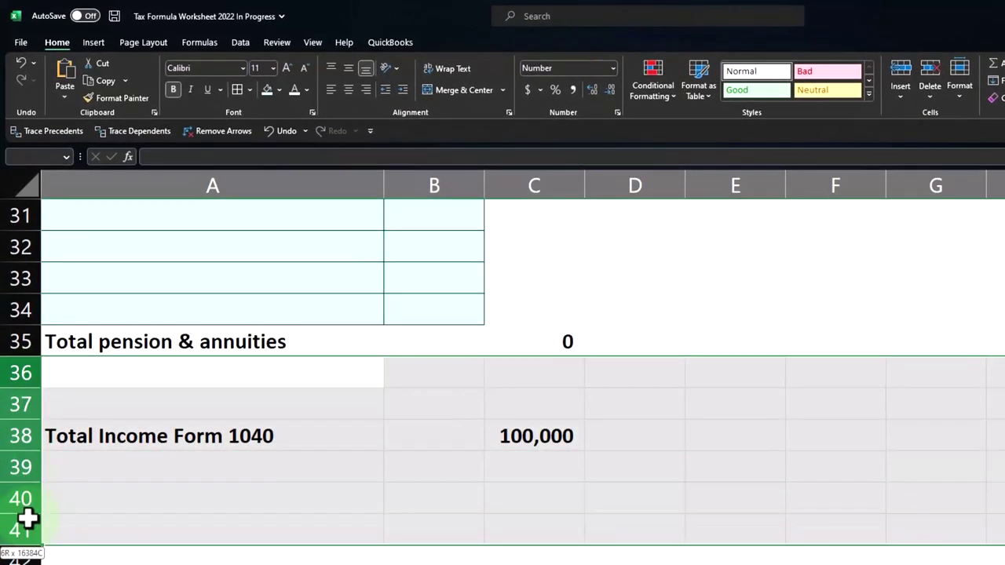
right_click(93, 492)
left_click(115, 383)
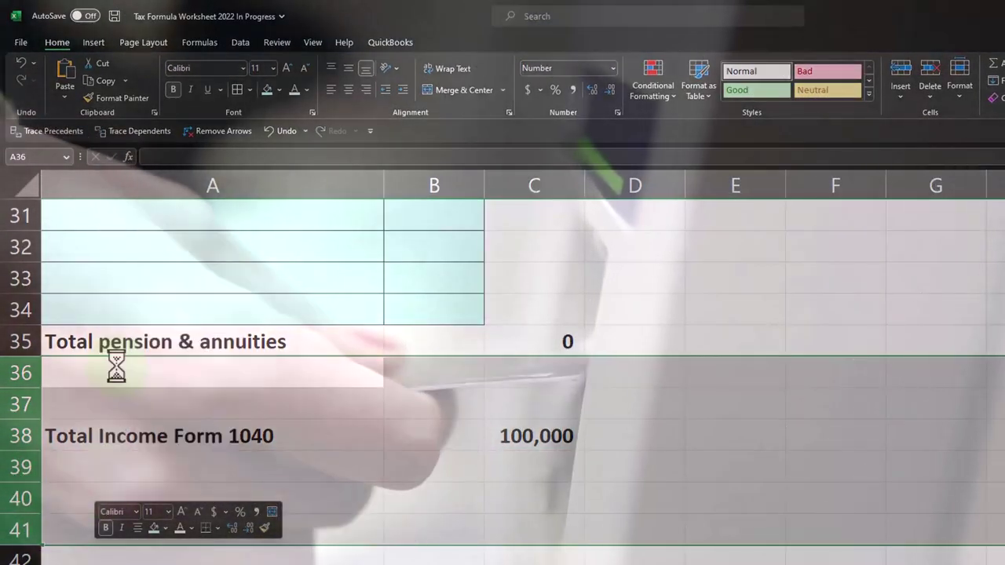
Add a 'Social Security Benefits' heading in A37 with black fill and white text
left_click(117, 394)
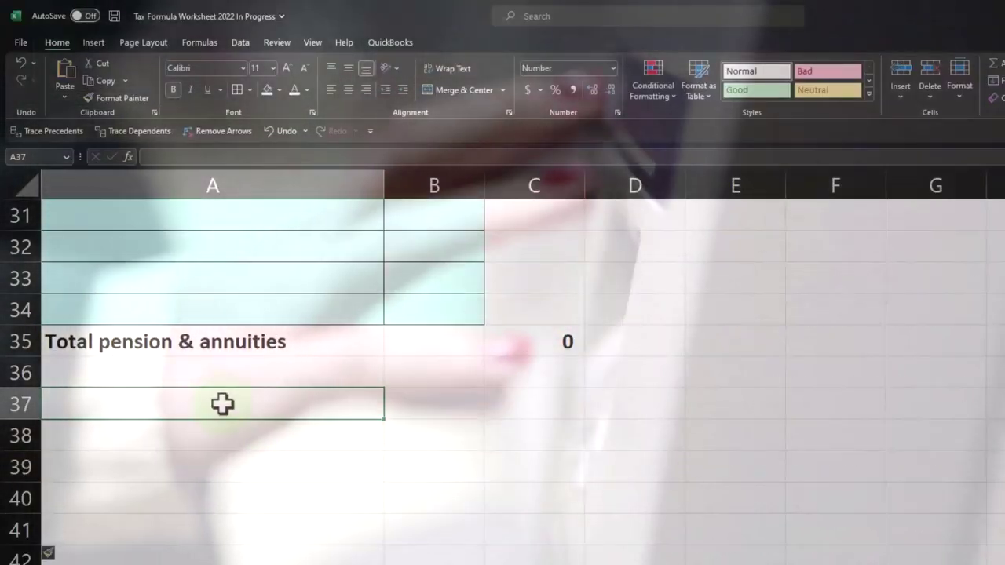
type("S")
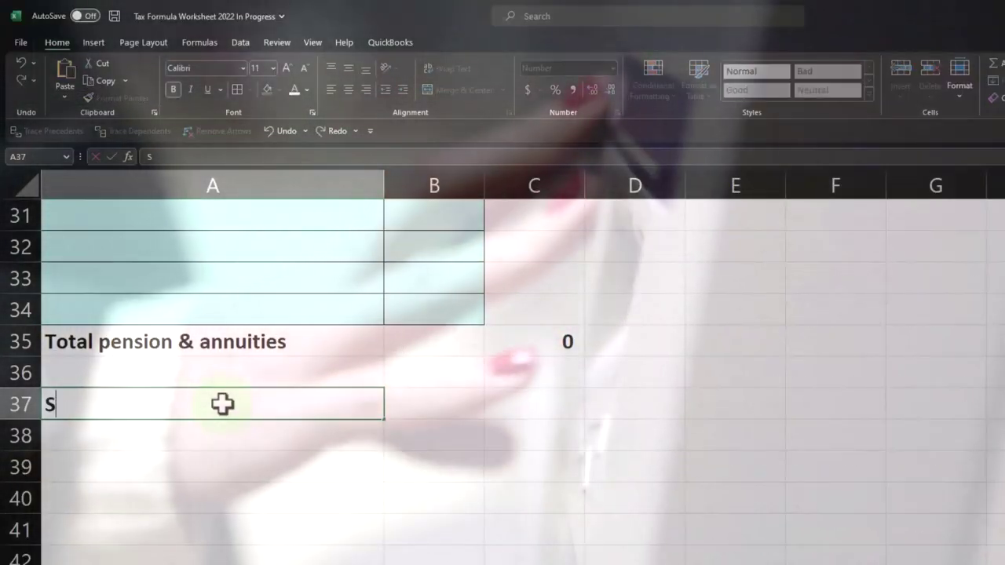
type("ocail Secirutiy")
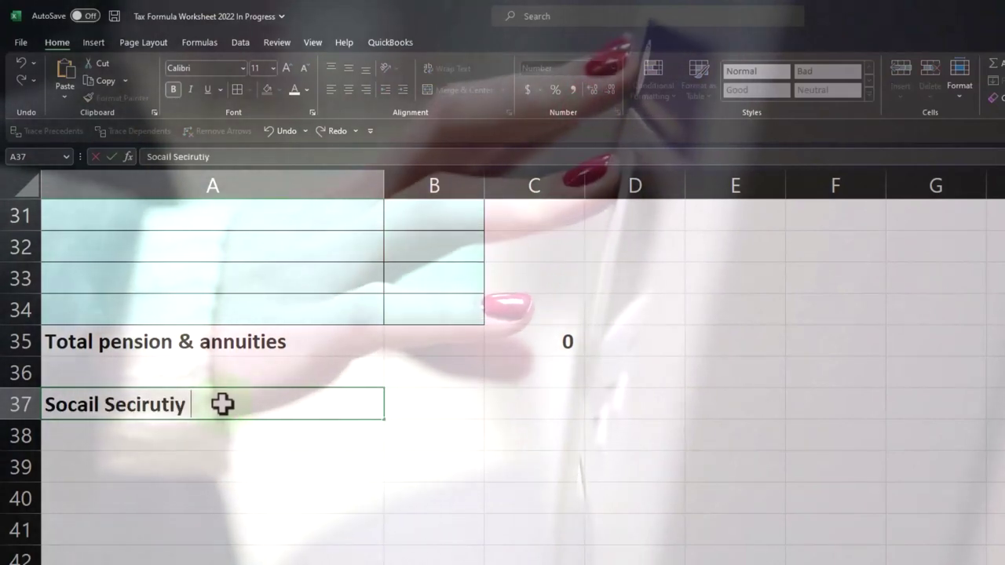
key("BackSpace")
key("BackSpace")
key("BackSpace")
key("BackSpace")
key("BackSpace")
key("BackSpace")
type("u")
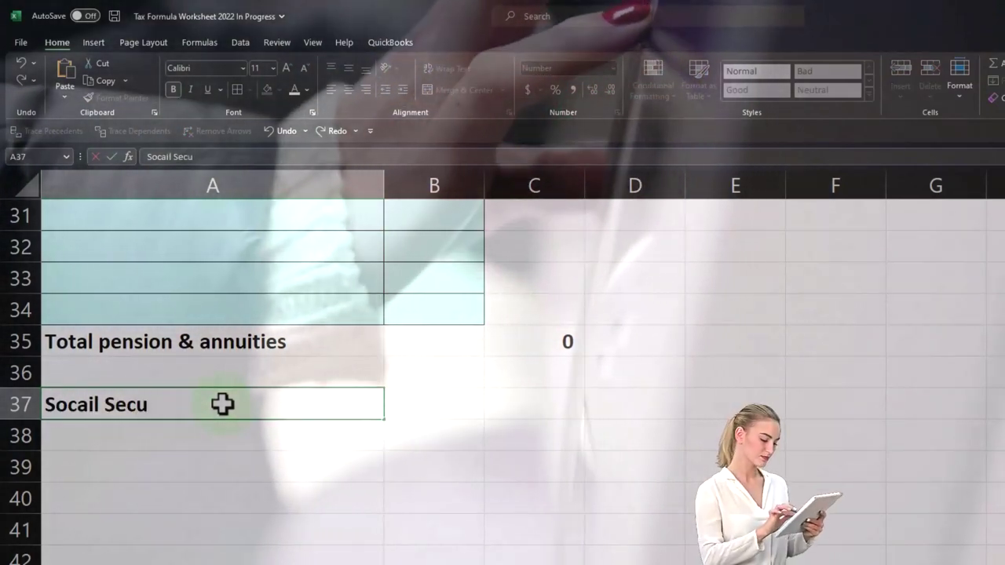
type("rity Benefits")
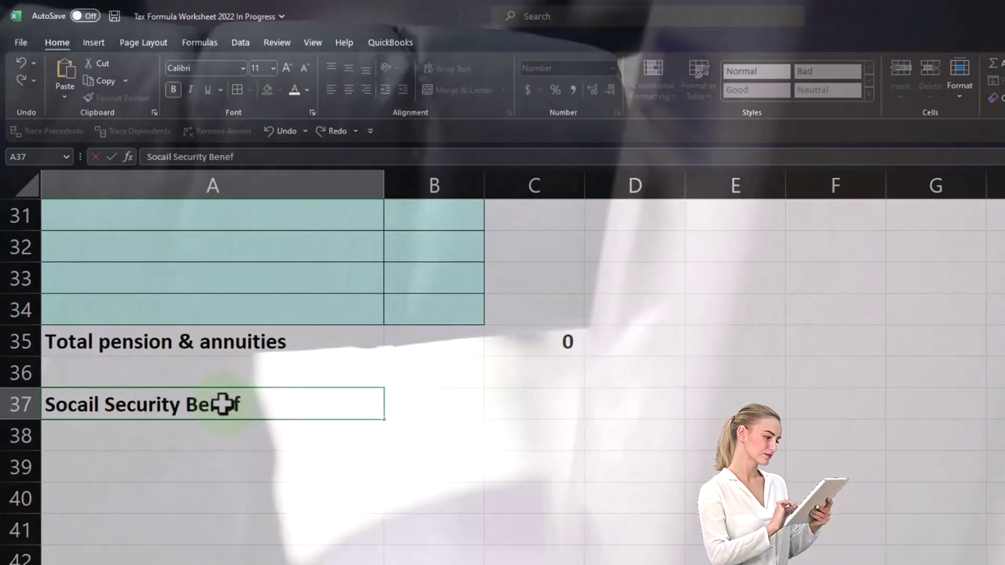
key("Return")
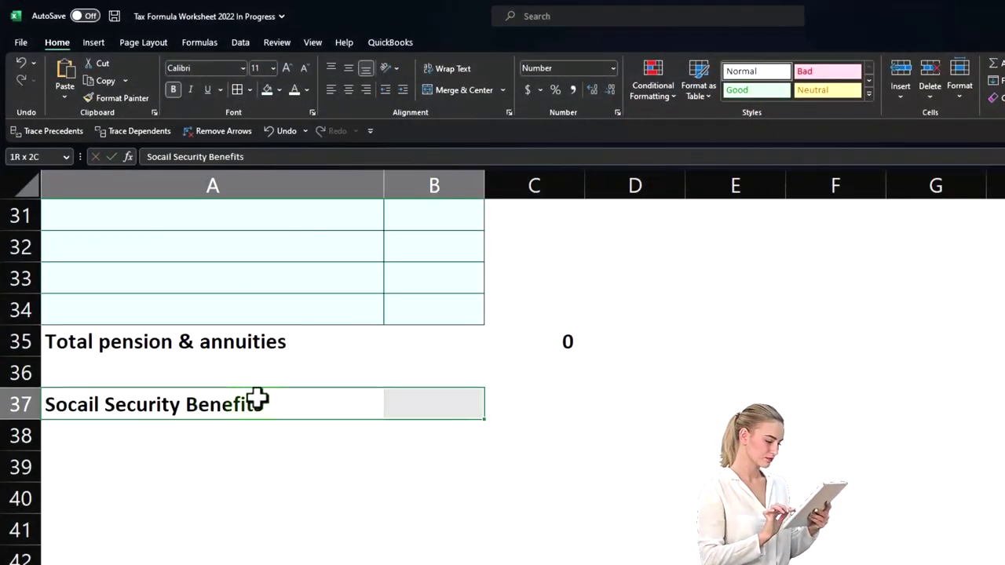
left_click(281, 89)
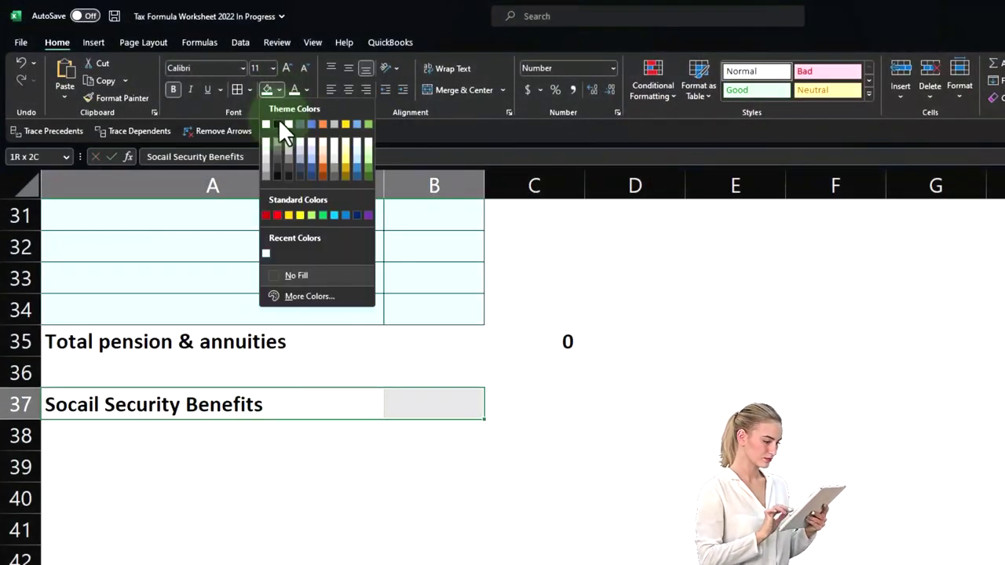
left_click(278, 118)
left_click(294, 89)
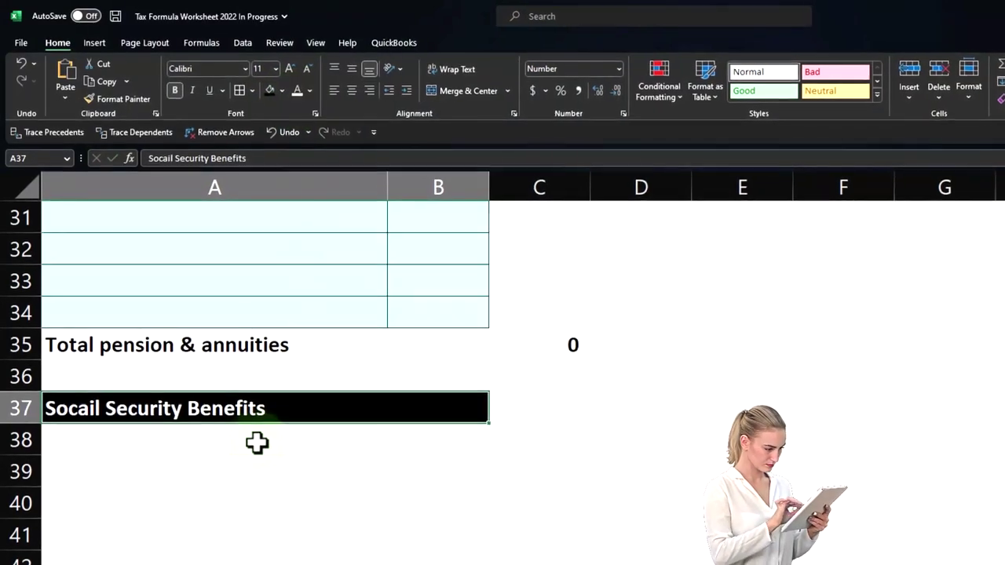
Give cells A38:B40 all borders and a light fill
left_click_drag(329, 444, 446, 482)
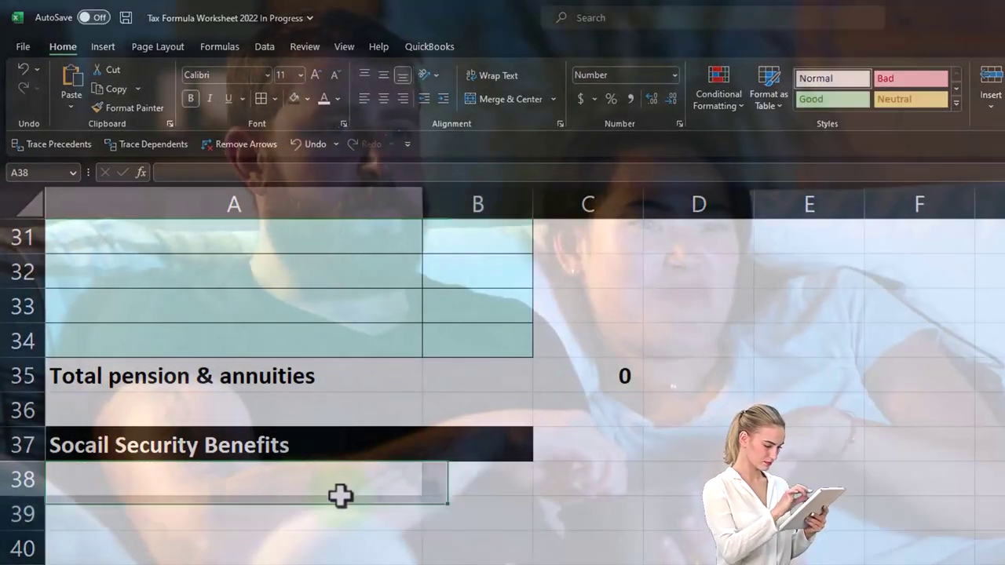
left_click_drag(339, 495, 430, 538)
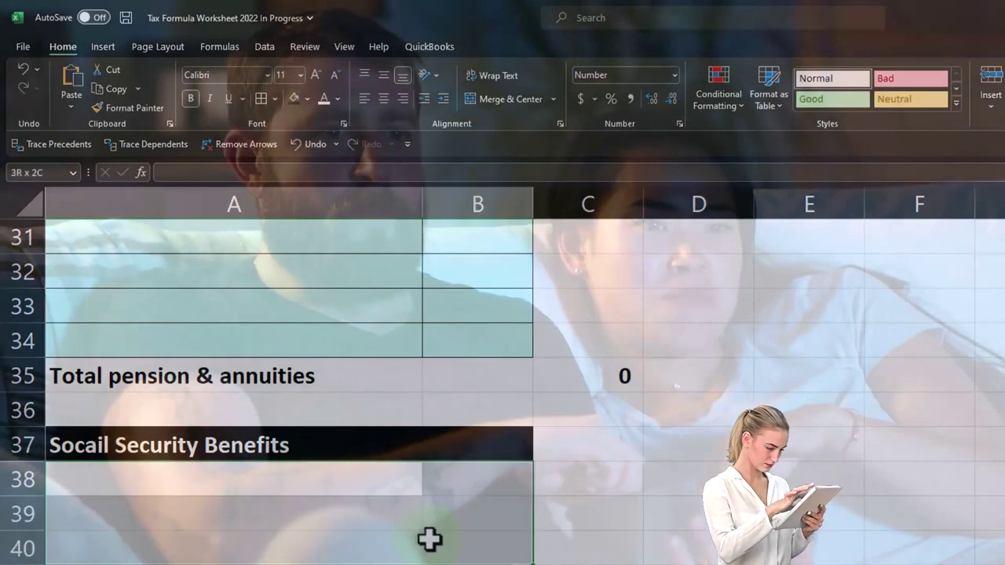
left_click(274, 99)
left_click(281, 245)
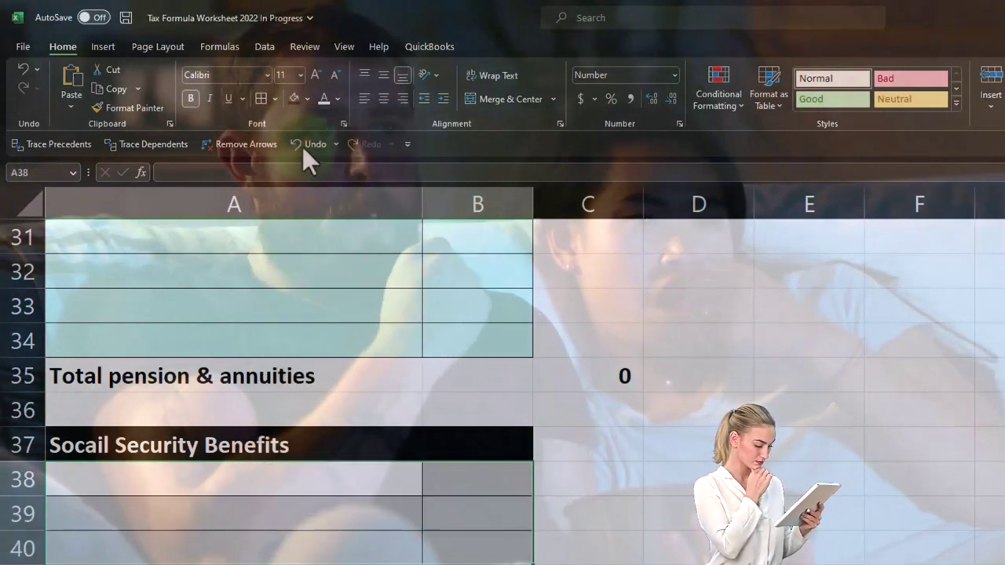
left_click(307, 98)
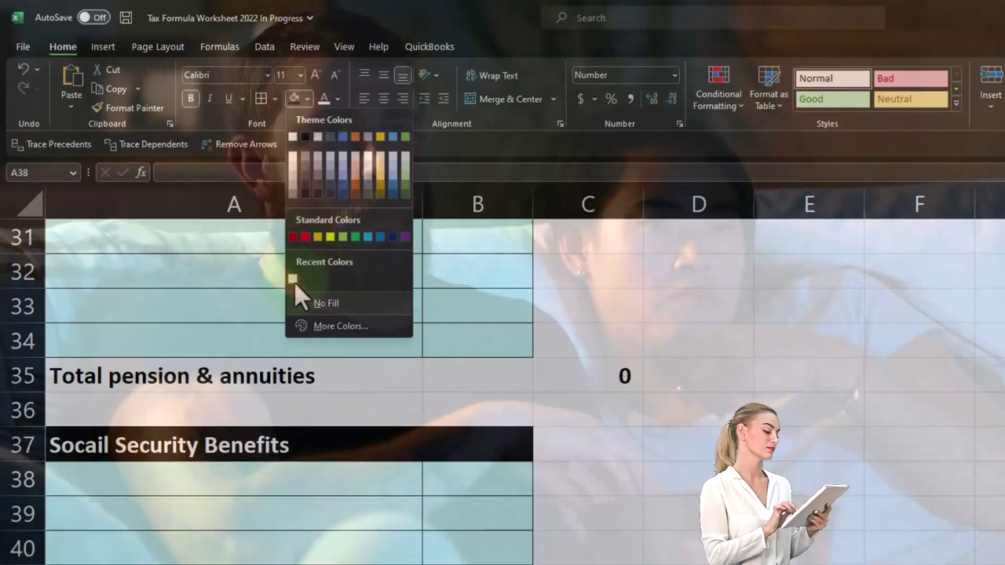
left_click(293, 278)
Enter 'SS' in A38 with an amount of 2,000 in B38
left_click(175, 481)
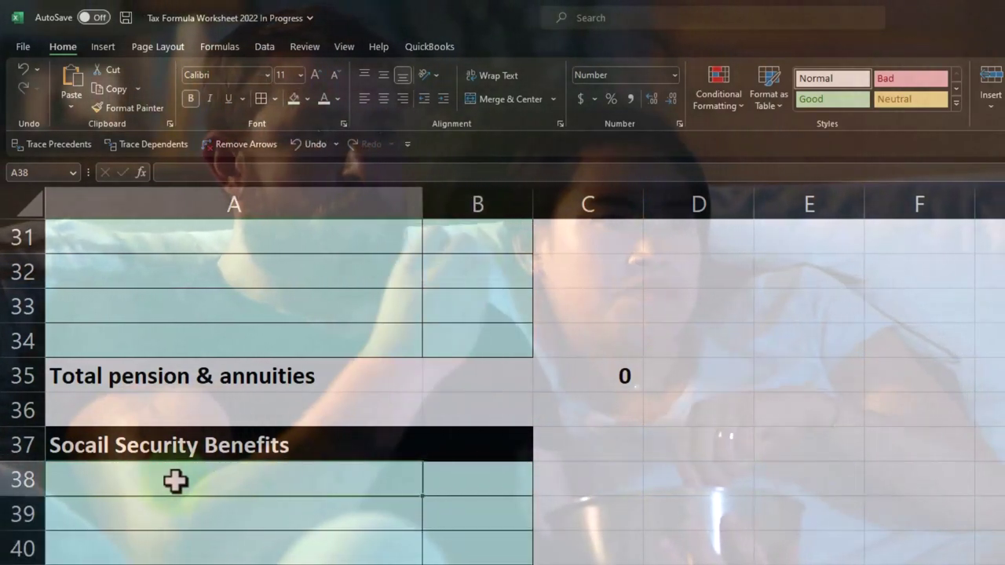
type("SS")
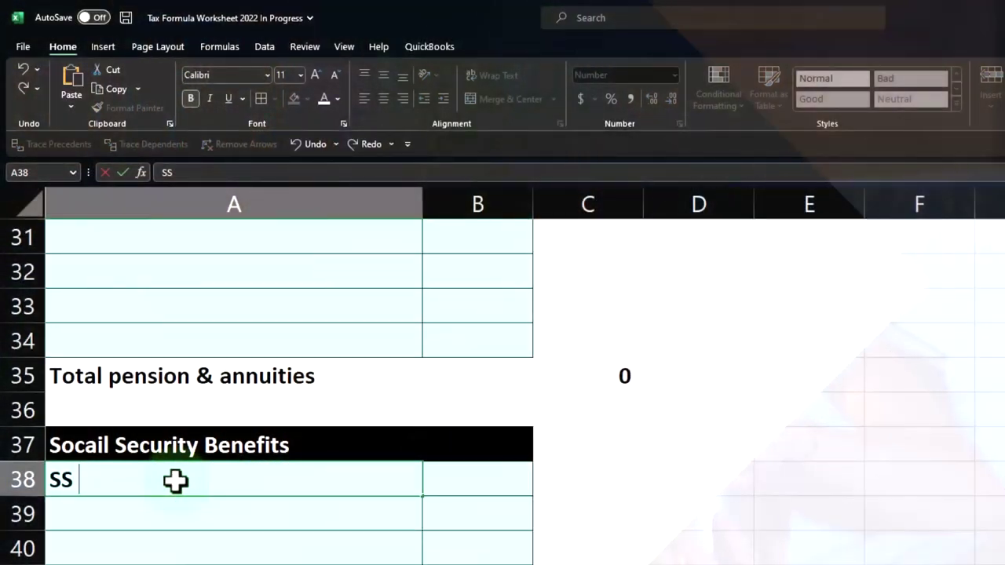
key("Tab")
type("2,000")
key("Return")
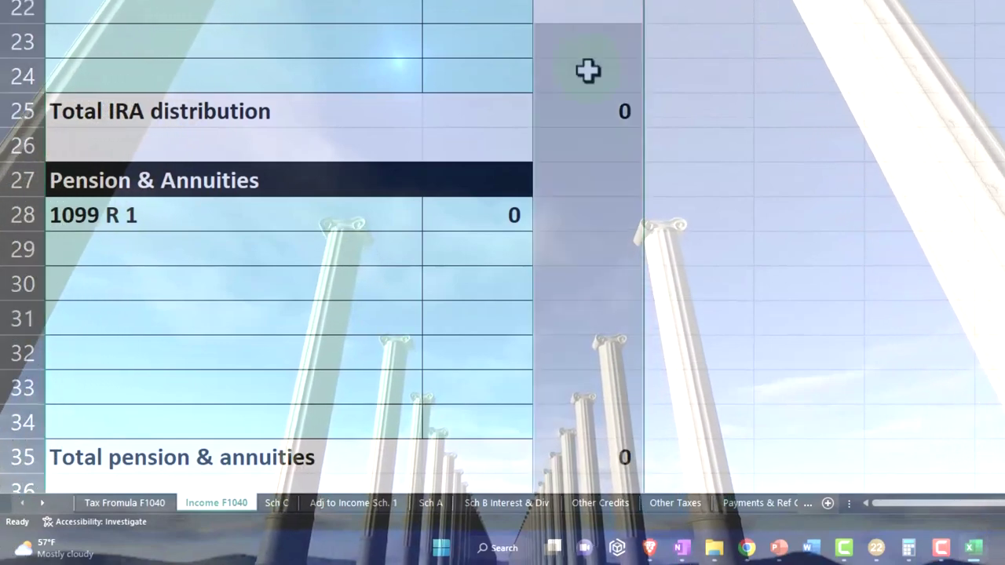
Insert a new blank column between the amounts and the section totals column
right_click(587, 71)
left_click(624, 215)
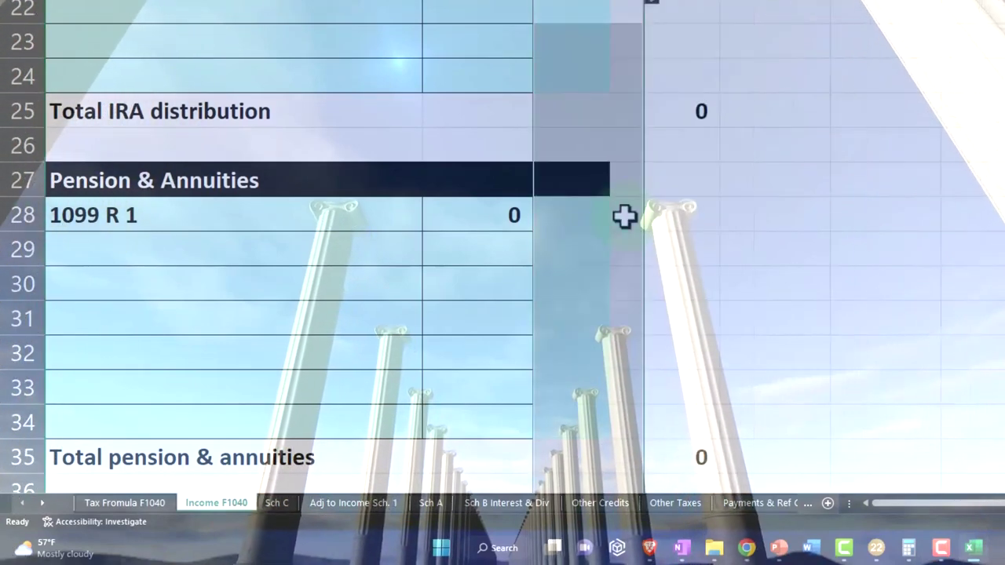
scroll(628, 226, "up", 7)
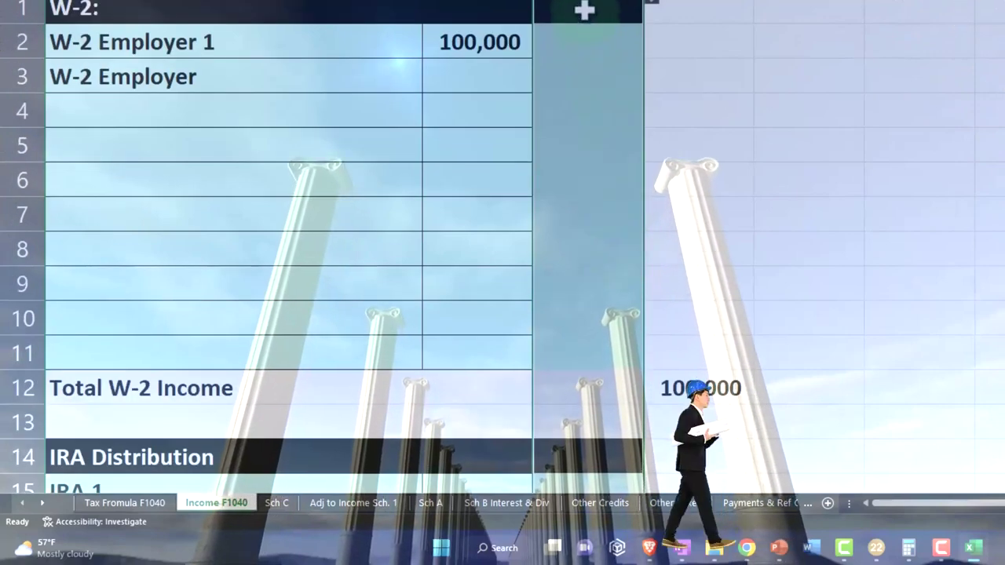
Shade the new column's rows 1–38 with the recent light fill, then select its rows 38–40
left_click_drag(584, 10, 576, 96)
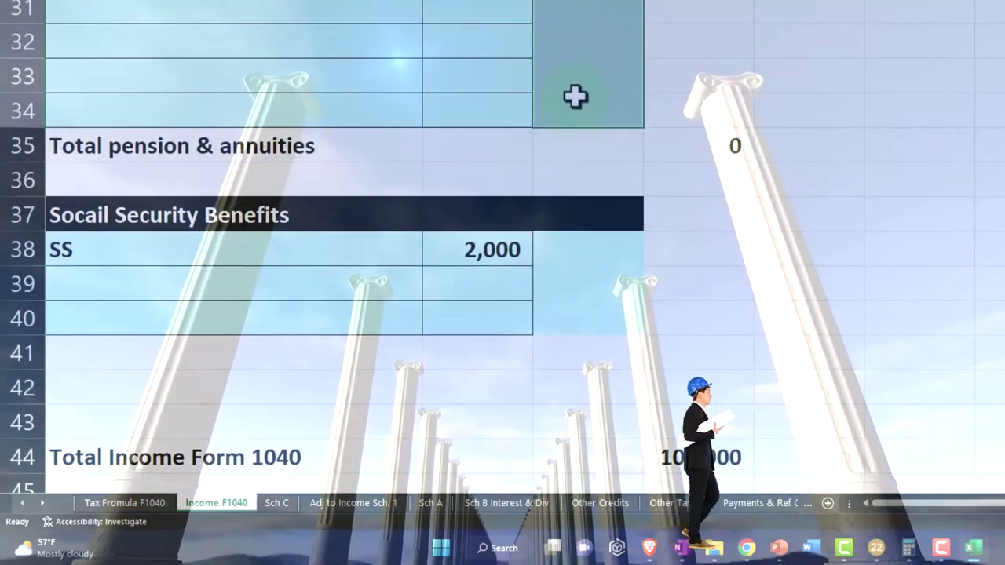
right_click(576, 83)
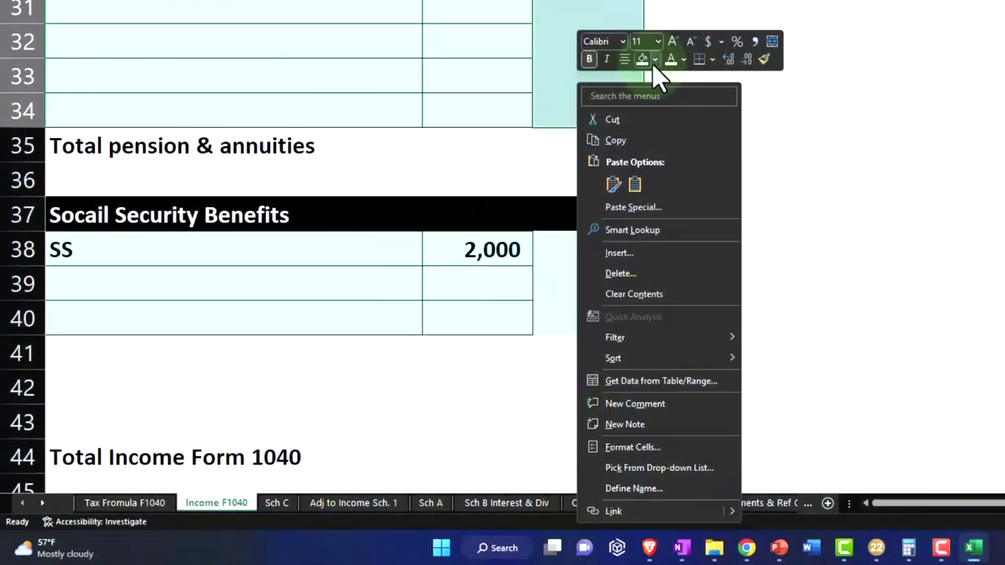
left_click(654, 60)
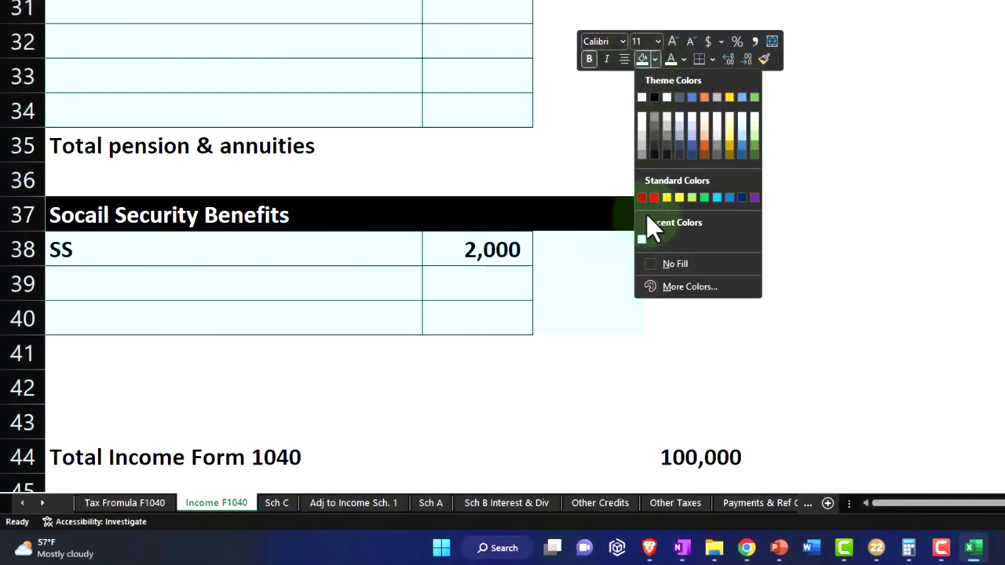
left_click(646, 265)
scroll(649, 265, "up", 10)
left_click(636, 258)
scroll(637, 258, "down", 6)
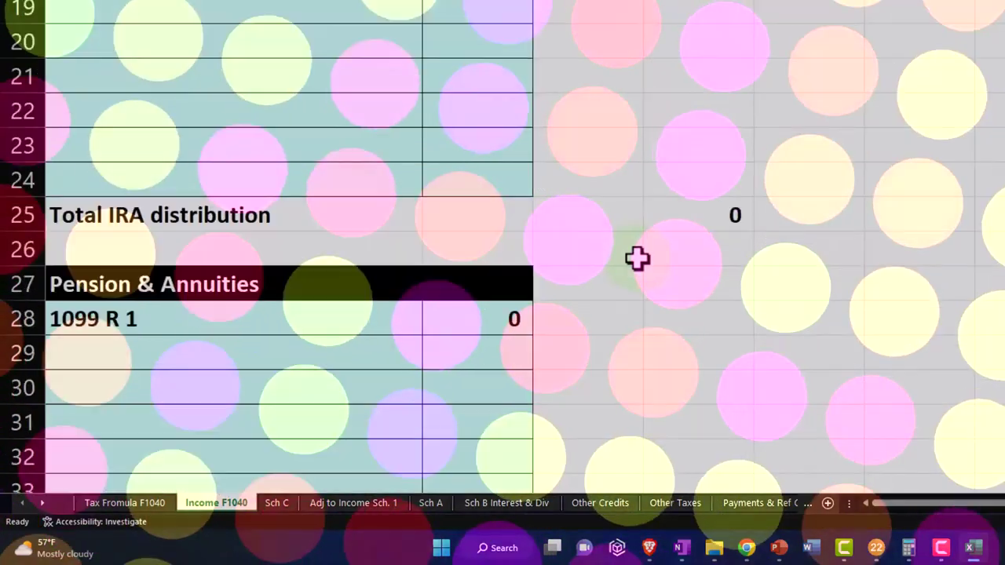
scroll(637, 259, "down", 5)
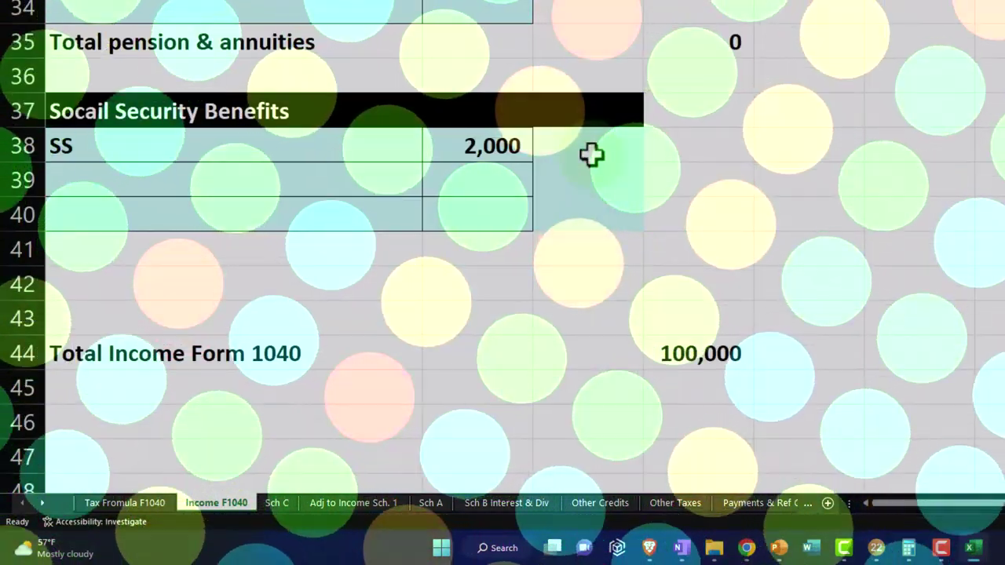
left_click_drag(590, 152, 586, 208)
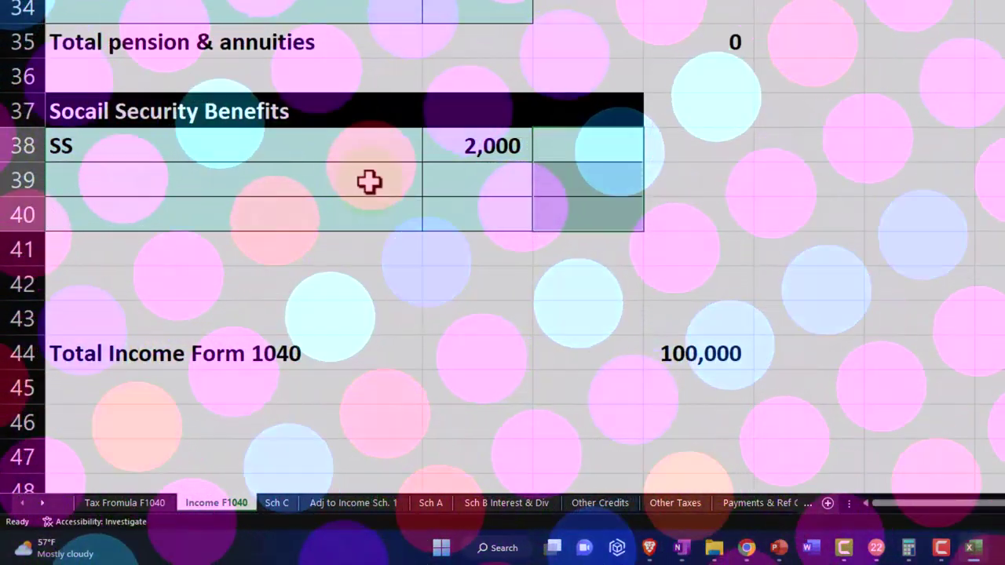
Enter the taxable rate .85 in row 41, formatted as 85% in Percent style
left_click(464, 219)
left_click(562, 148)
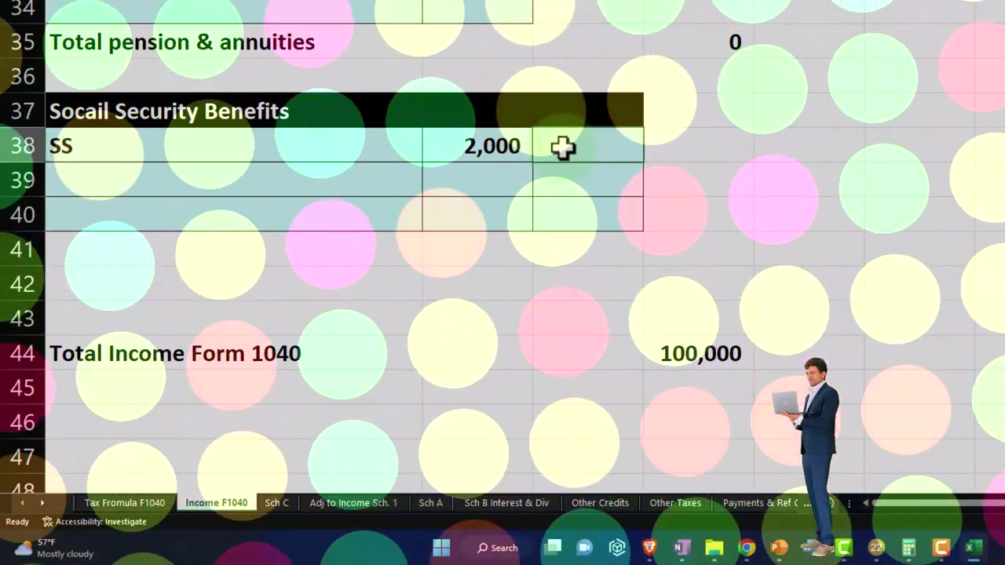
type(".")
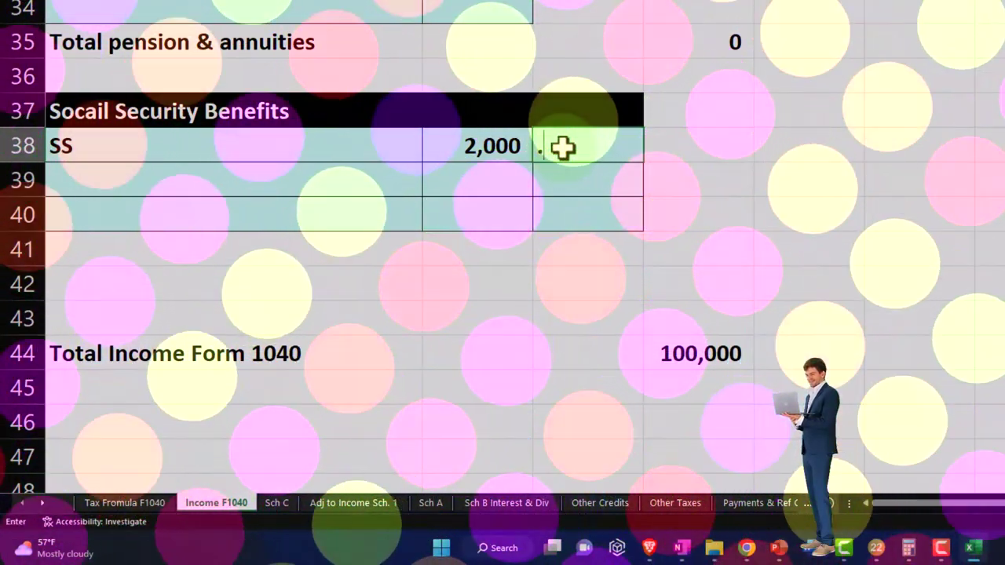
type("8")
key("Return")
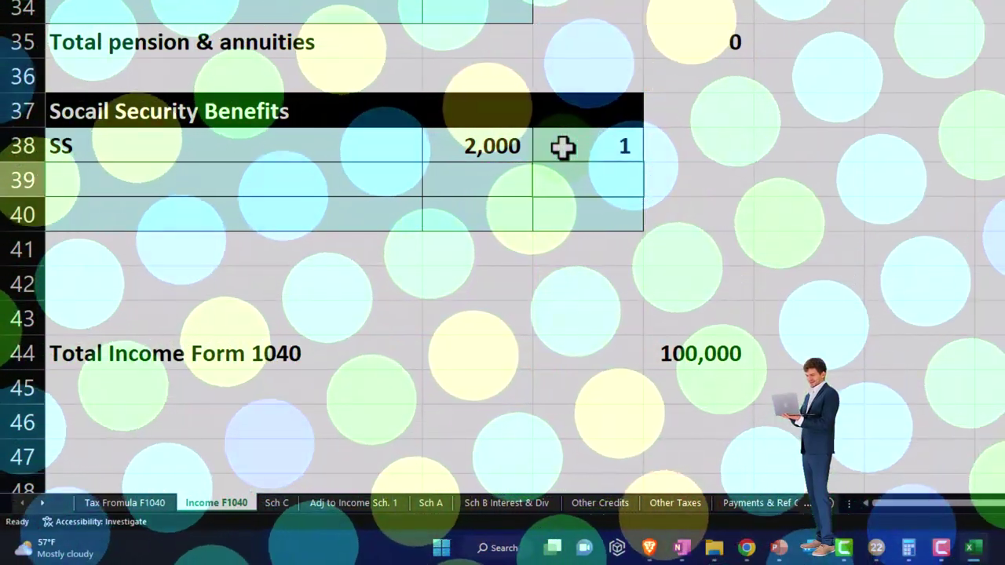
left_click(563, 147)
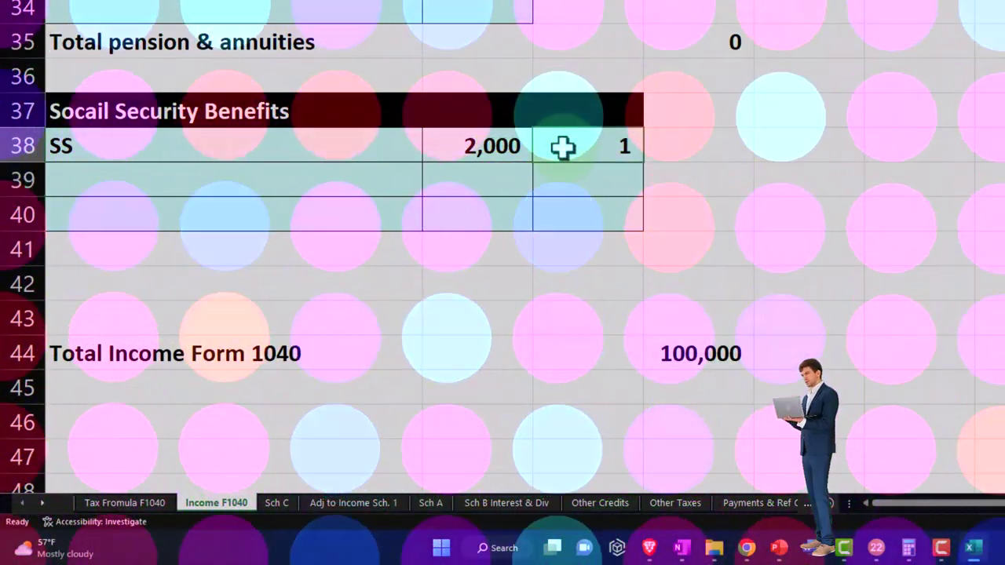
key("Delete")
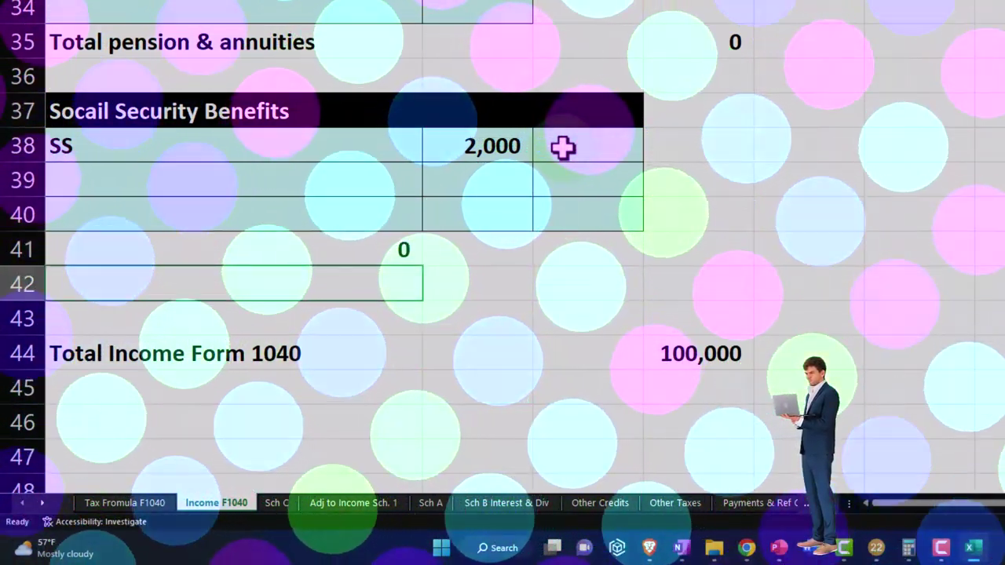
type(".85")
key("Return")
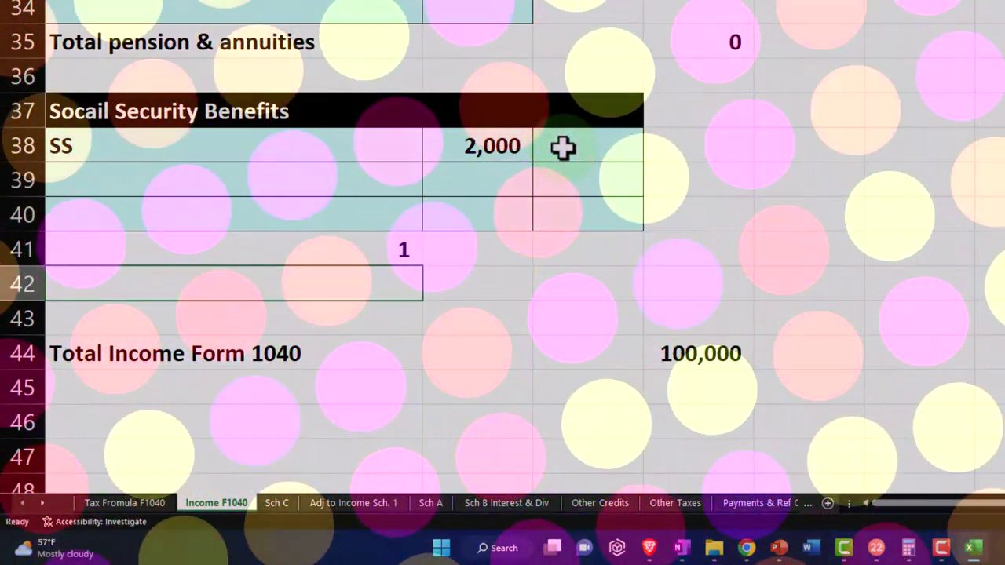
key("ctrl+shift+5")
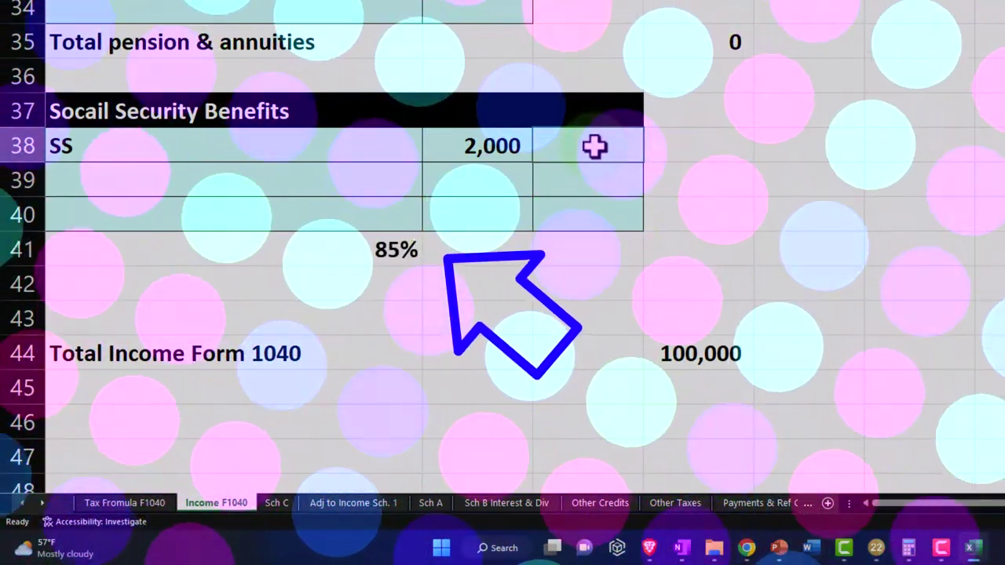
Enter =B38*A41 in C38 so the SS taxable amount shows 1,700
left_click(594, 146)
type("=")
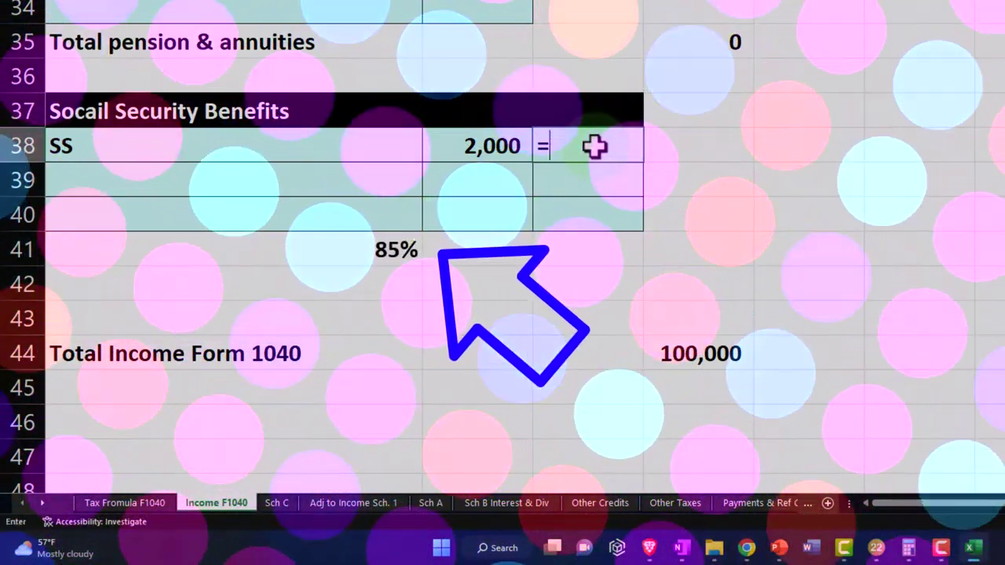
key("Left")
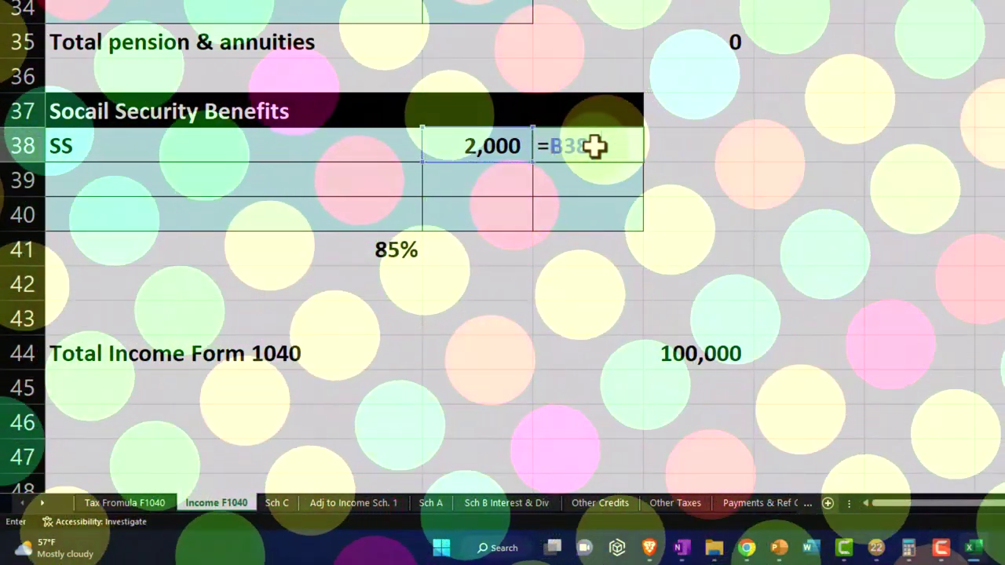
type("*")
key("Down")
key("Down")
key("Down")
key("Left")
key("Return")
key("Return")
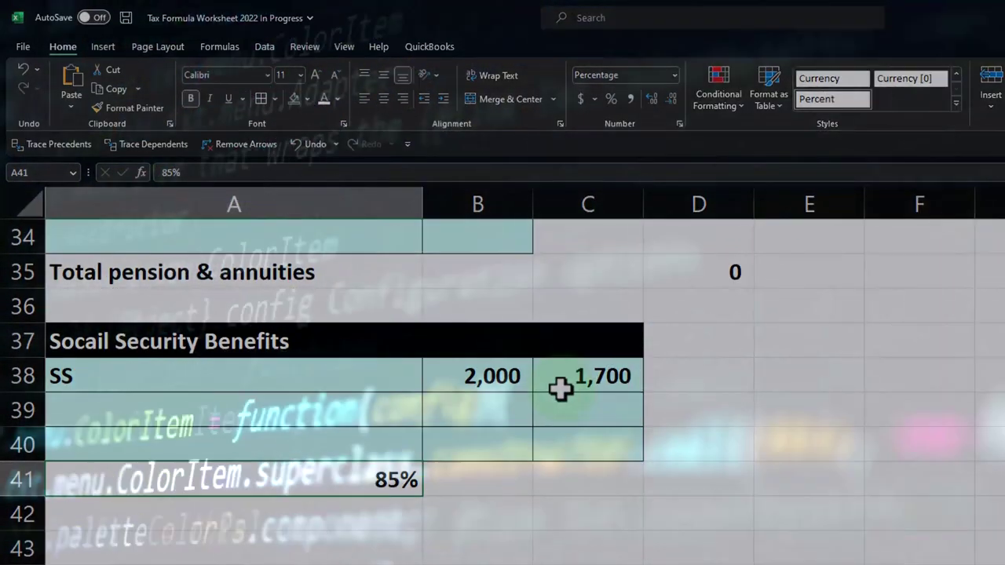
Label A42 'Total social seciruty benefits' and enter =SUM(C38:C40) in D42, giving 1,700
left_click(164, 515)
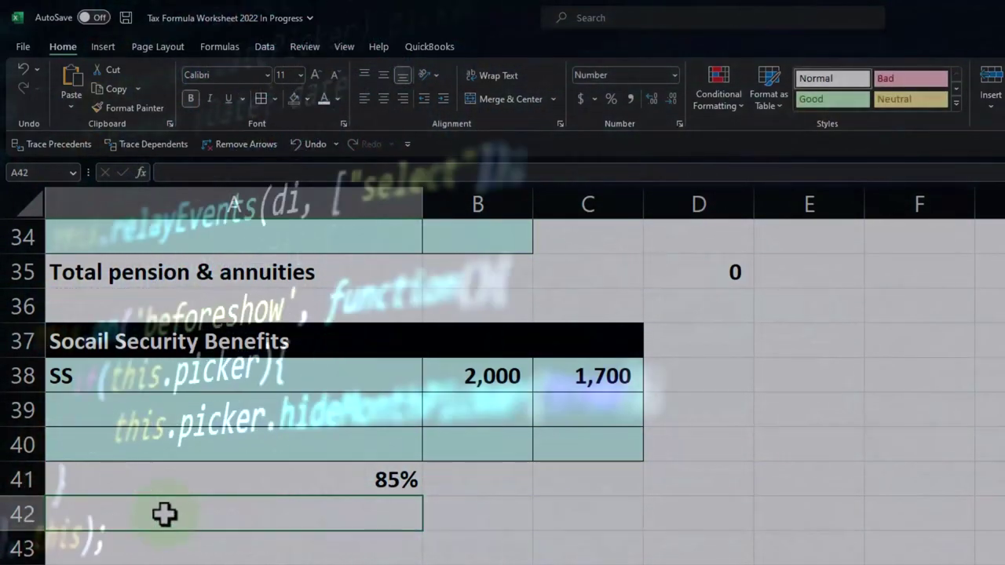
type("Total soci")
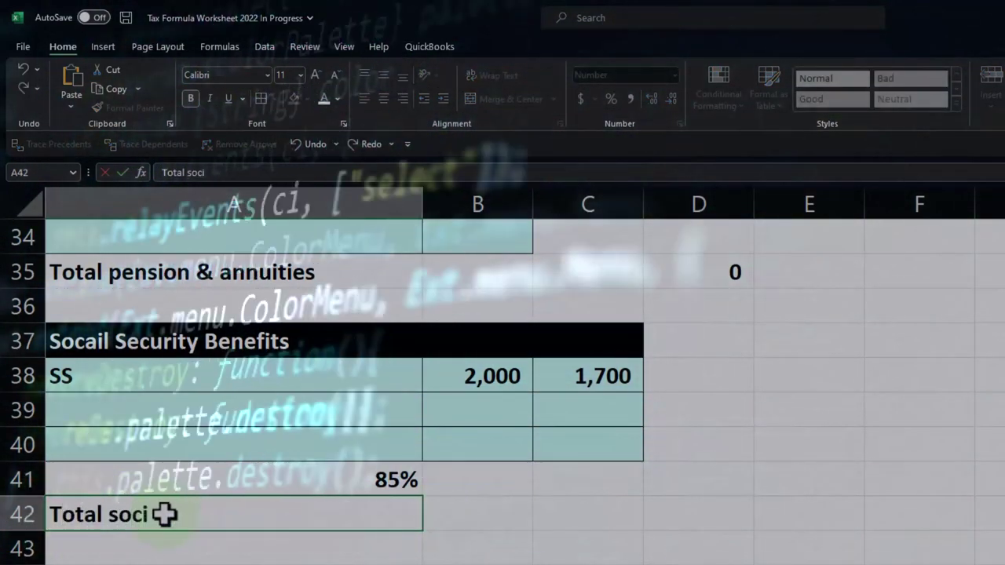
type("al secirut")
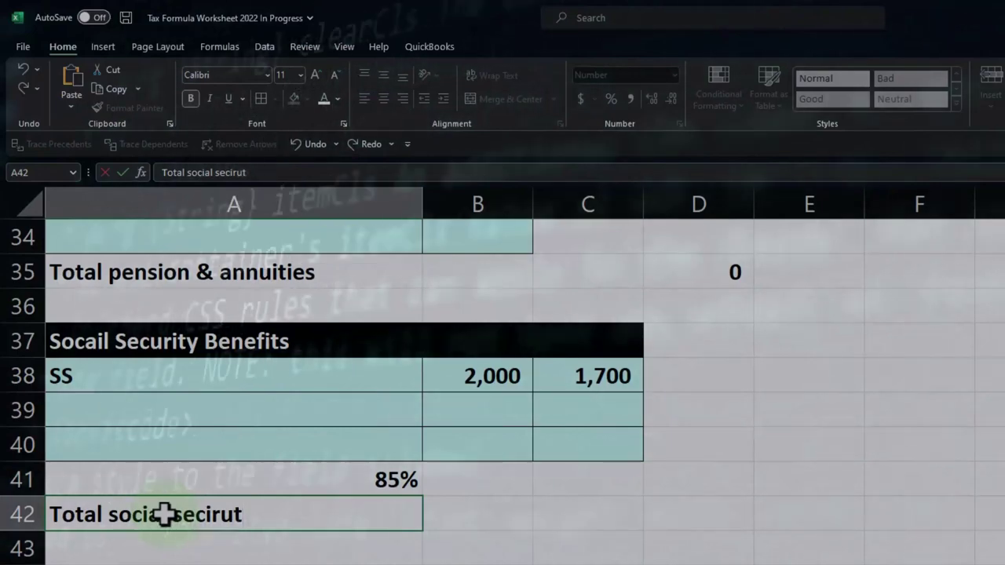
type("y benefits")
key("Tab")
key("Tab")
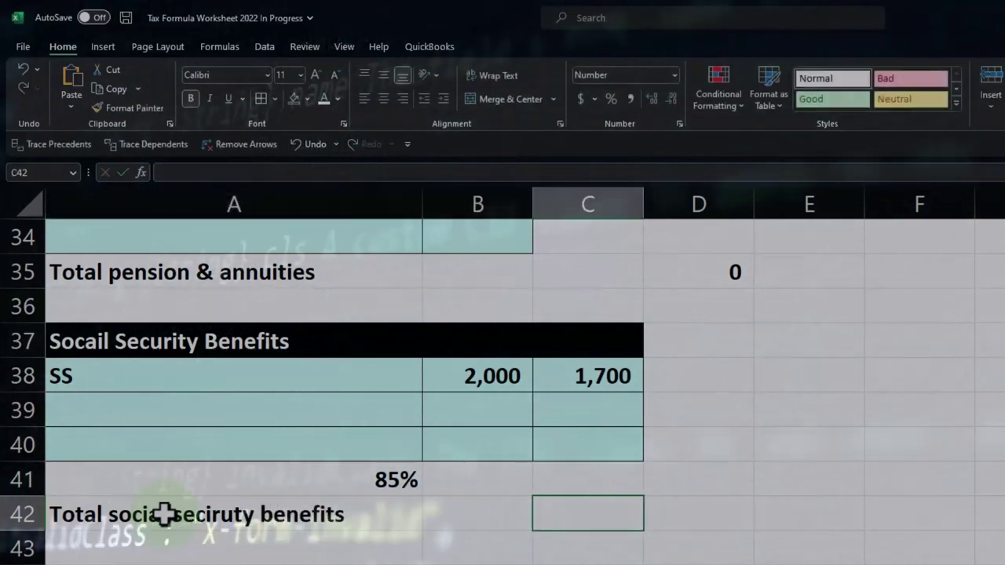
key("Tab")
type("=sum(")
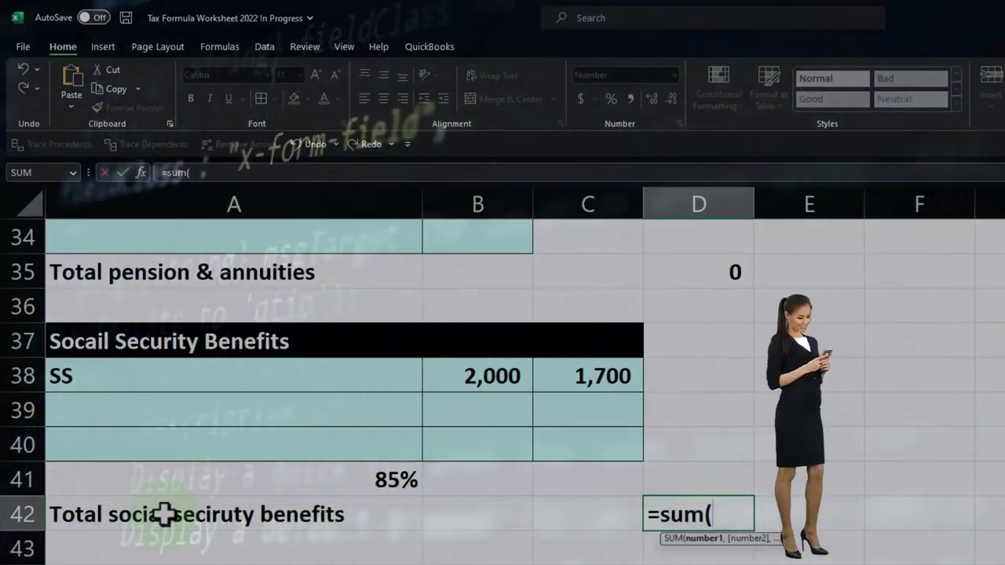
key("Left")
key("Up")
key("Up")
key("shift+Up")
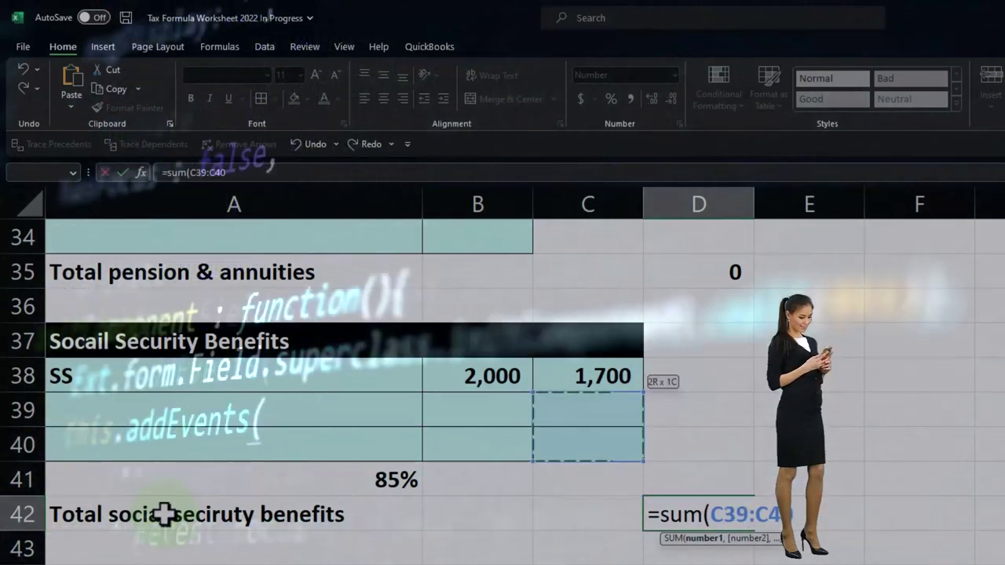
key("shift+Up")
key("Return")
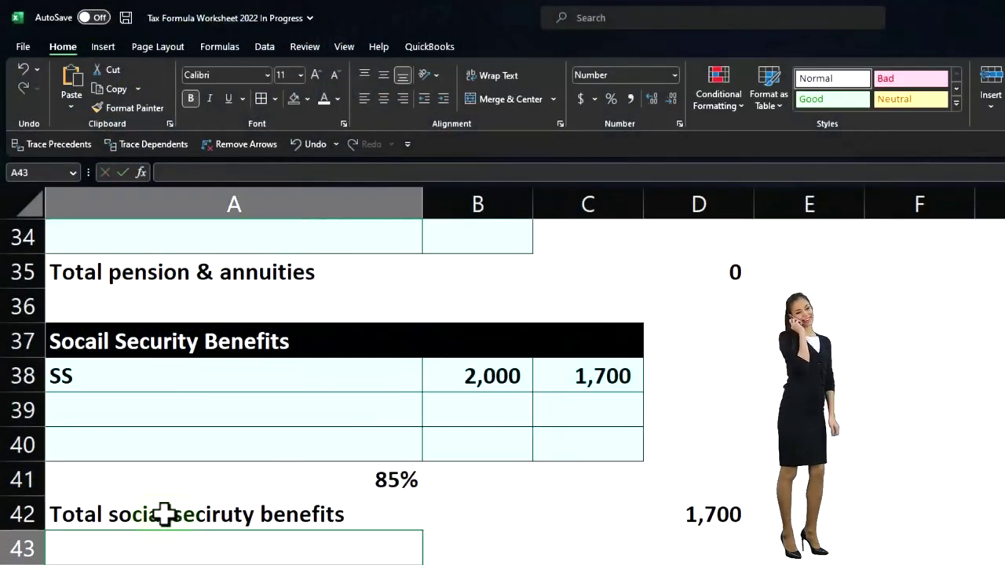
Spell-check the sheet, correcting 'Socail' to 'Social' and 'seciruty' to 'security'
left_click(148, 52)
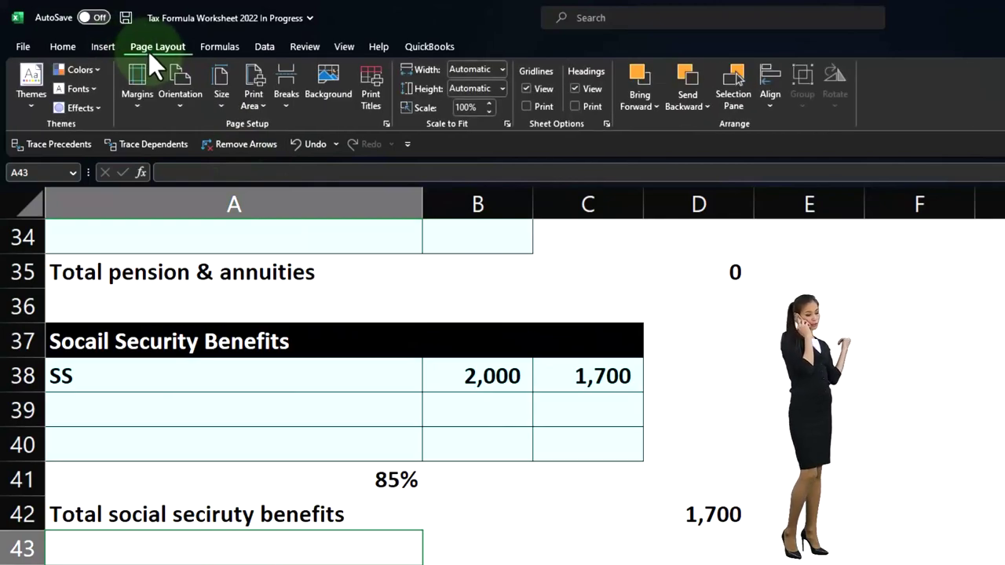
left_click(99, 48)
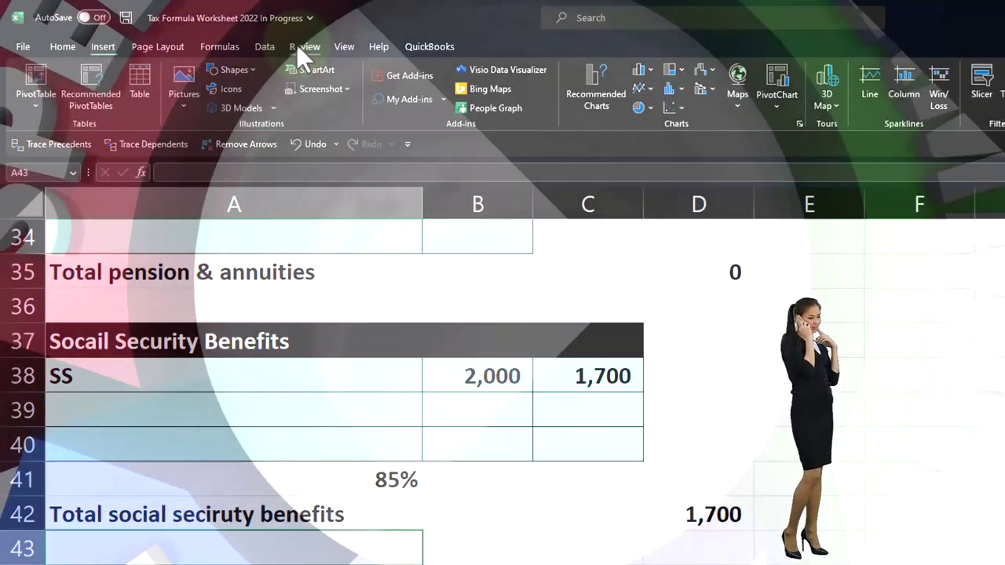
left_click(298, 45)
left_click(29, 72)
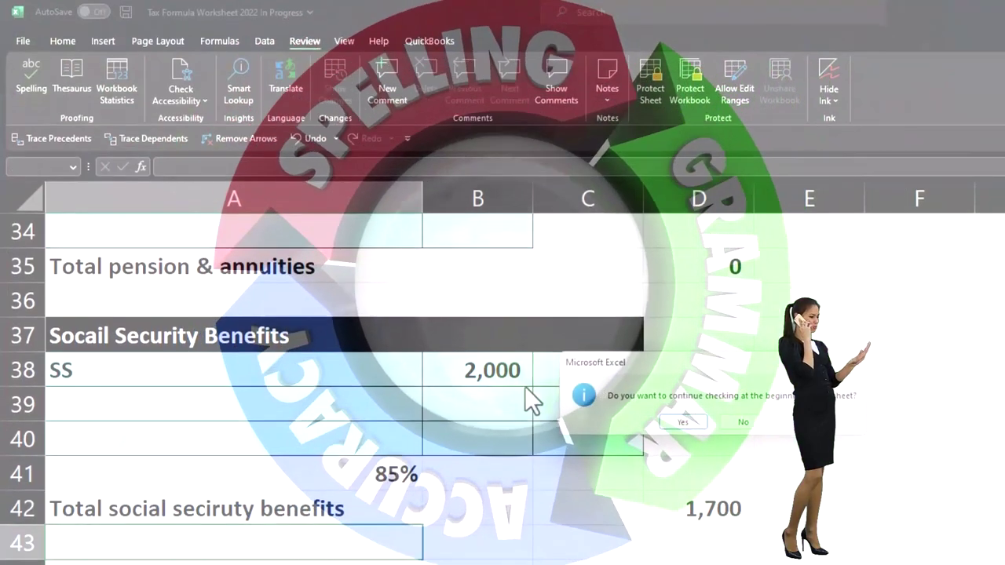
left_click(685, 384)
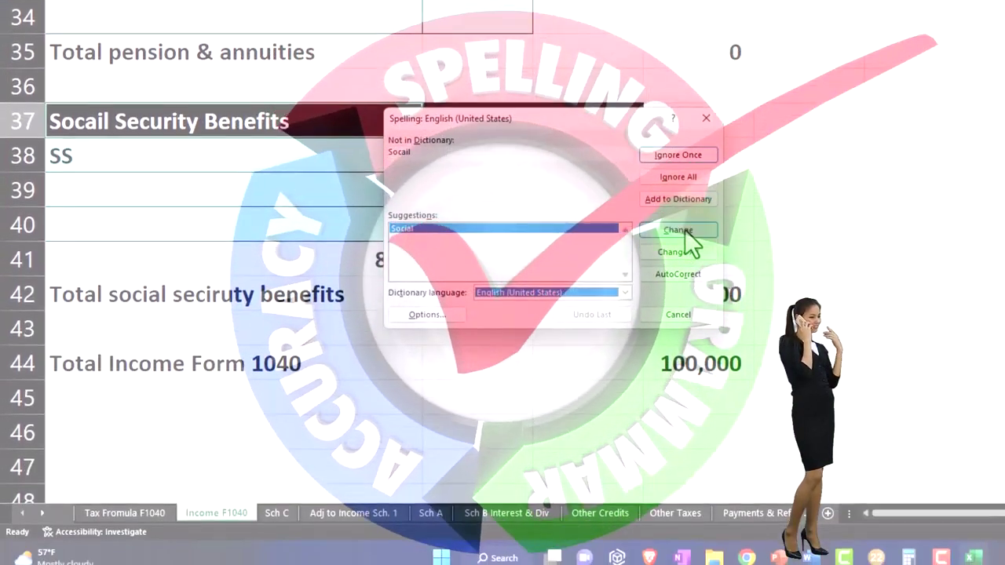
left_click(680, 221)
left_click(683, 219)
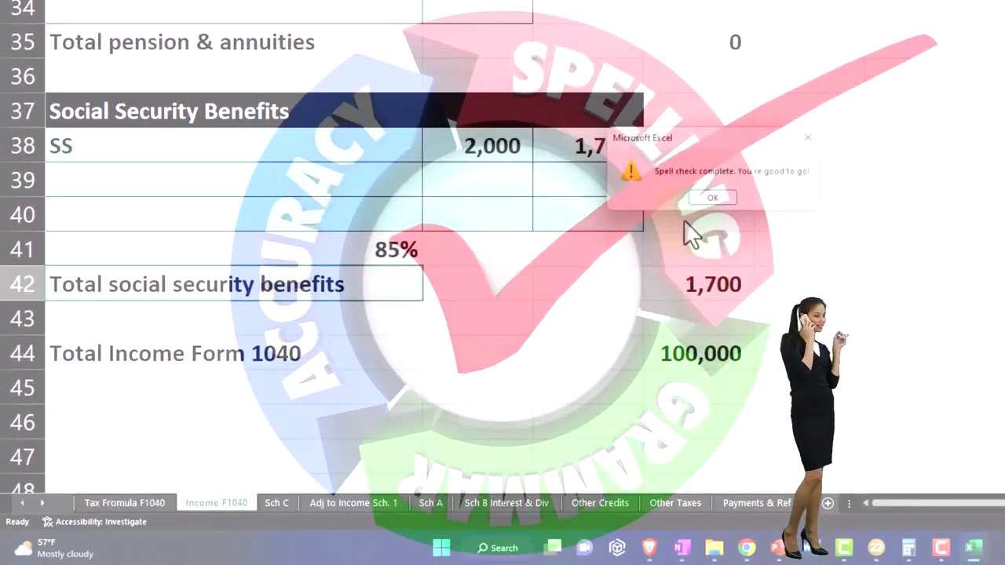
left_click(709, 198)
left_click(619, 310)
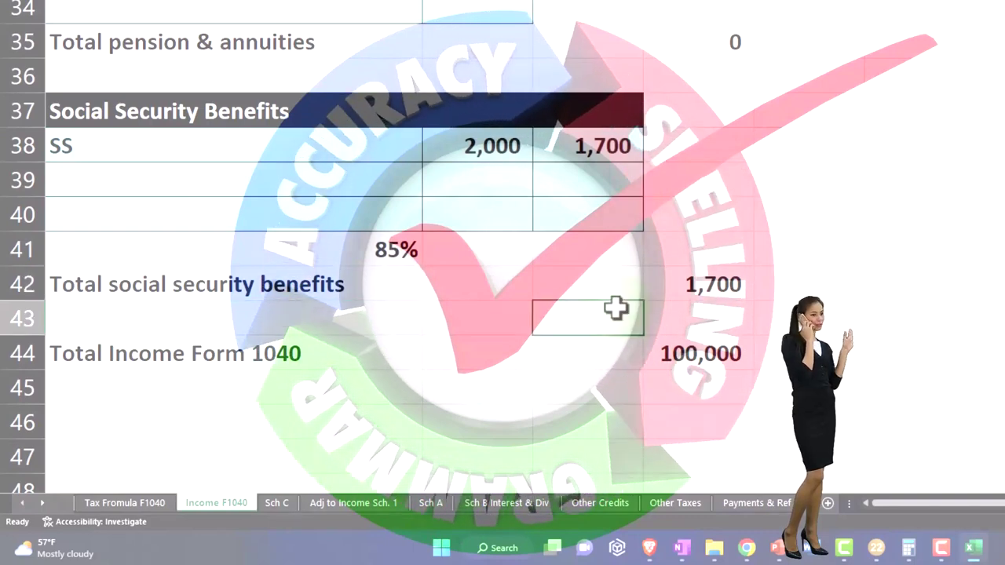
Extend the Total Income SUM to 101,700 and rewrite C7's standard deduction to 14,700
double_click(686, 346)
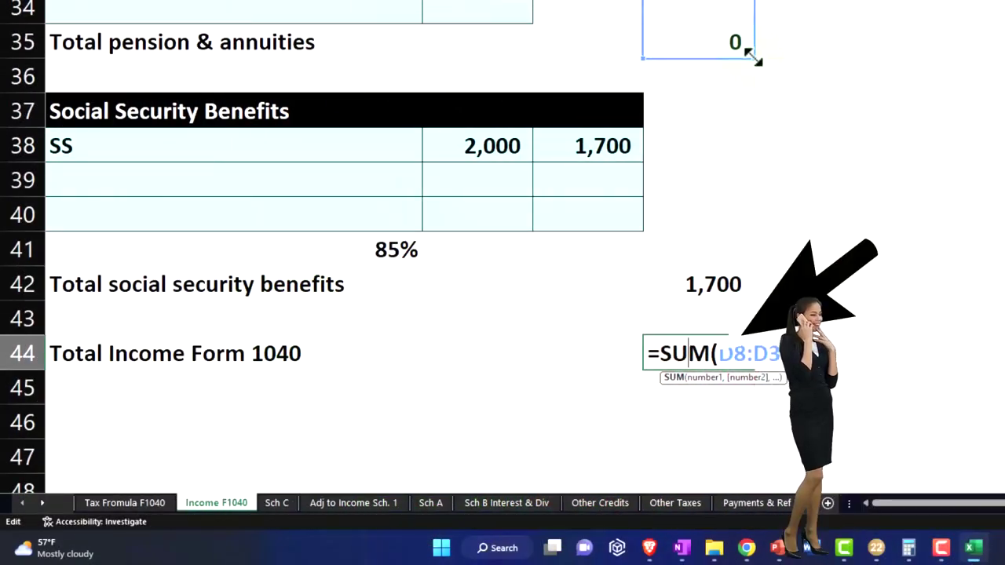
left_click_drag(755, 100, 748, 288)
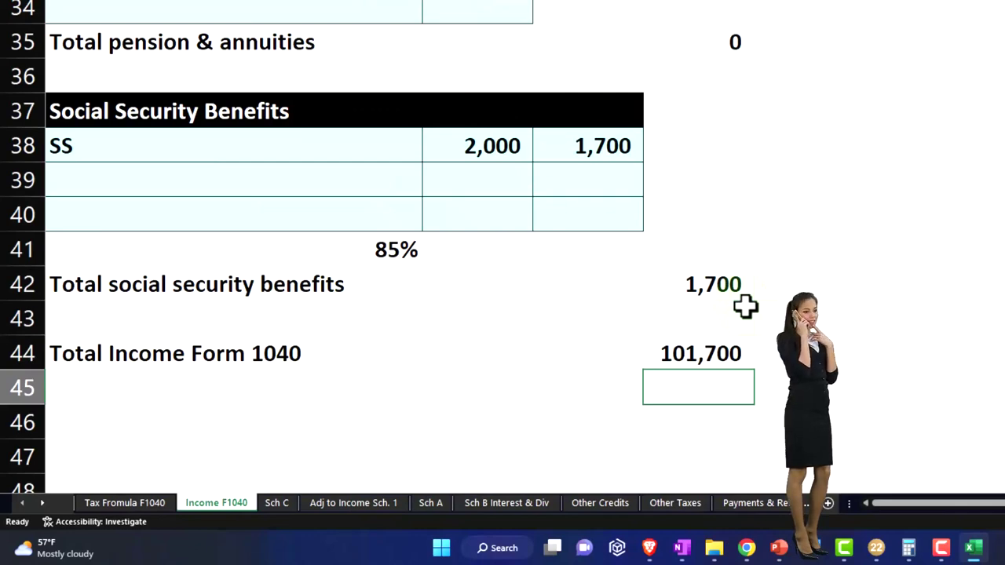
left_click(135, 502)
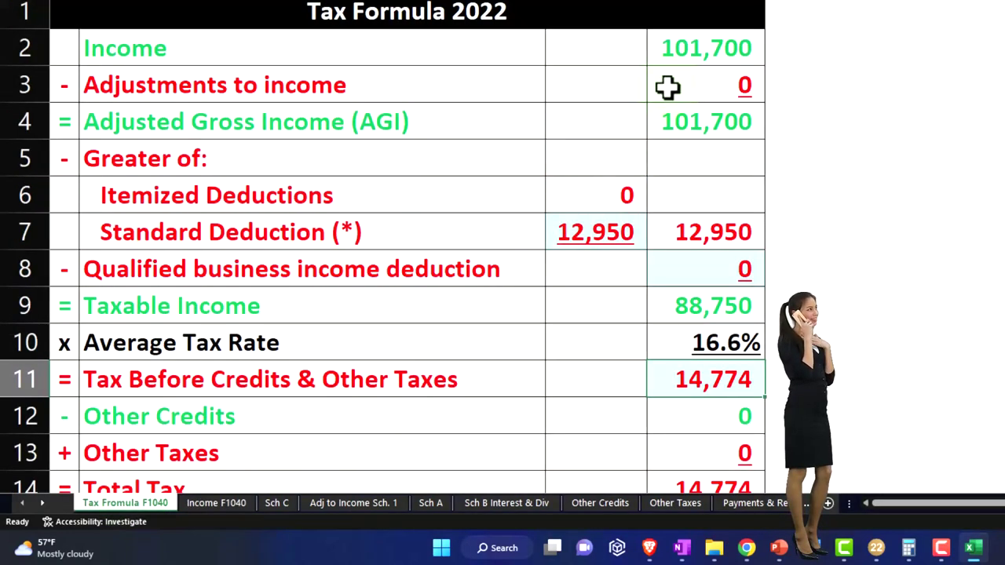
left_click(597, 220)
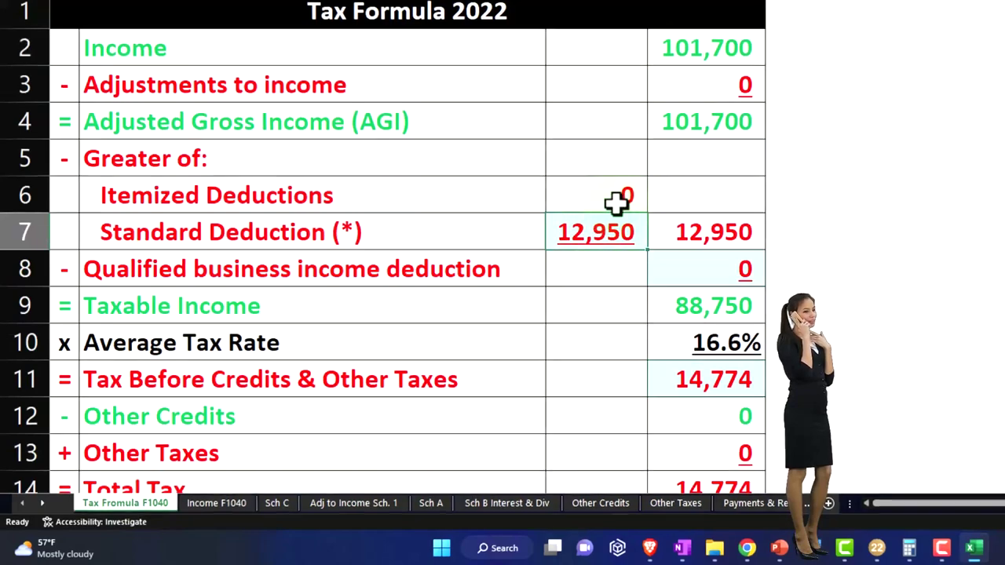
type("=")
key("Down")
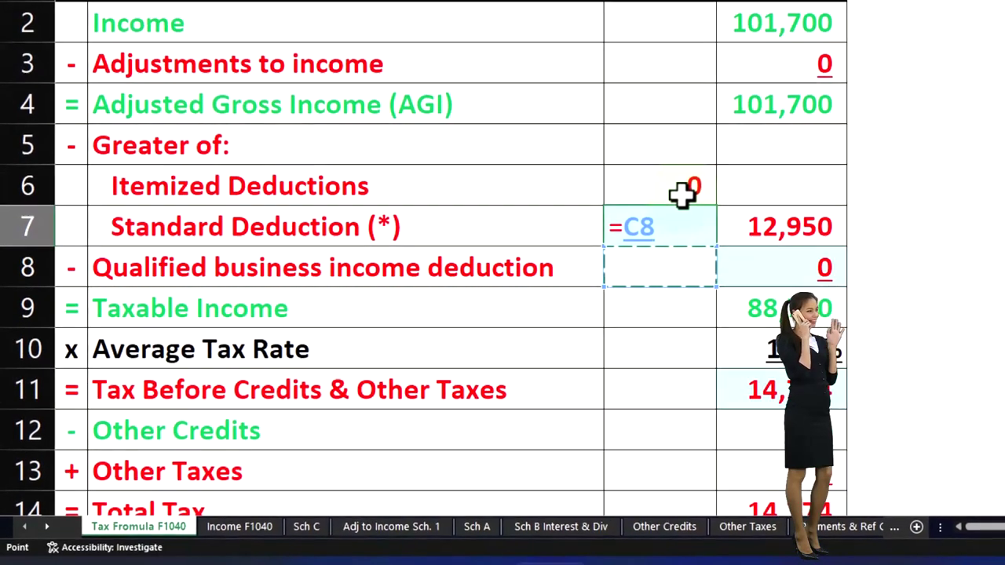
key("Down")
key("Down")
key("Down")
key("Down")
key("Down")
key("Down")
key("Down")
key("Down")
key("Down")
key("Down")
key("Down")
key("Down")
key("Down")
key("Down")
key("Down")
key("Down")
key("Down")
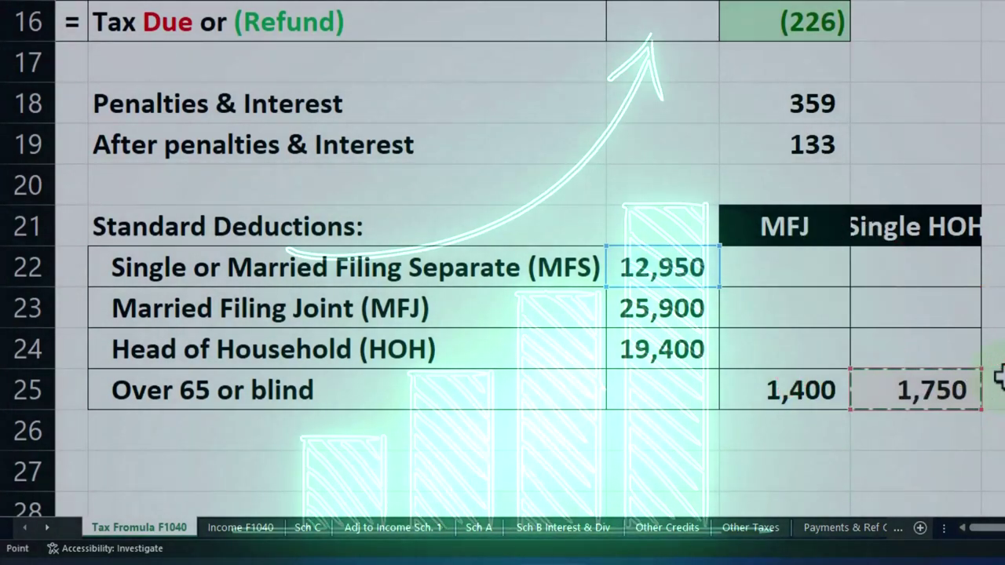
key("Return")
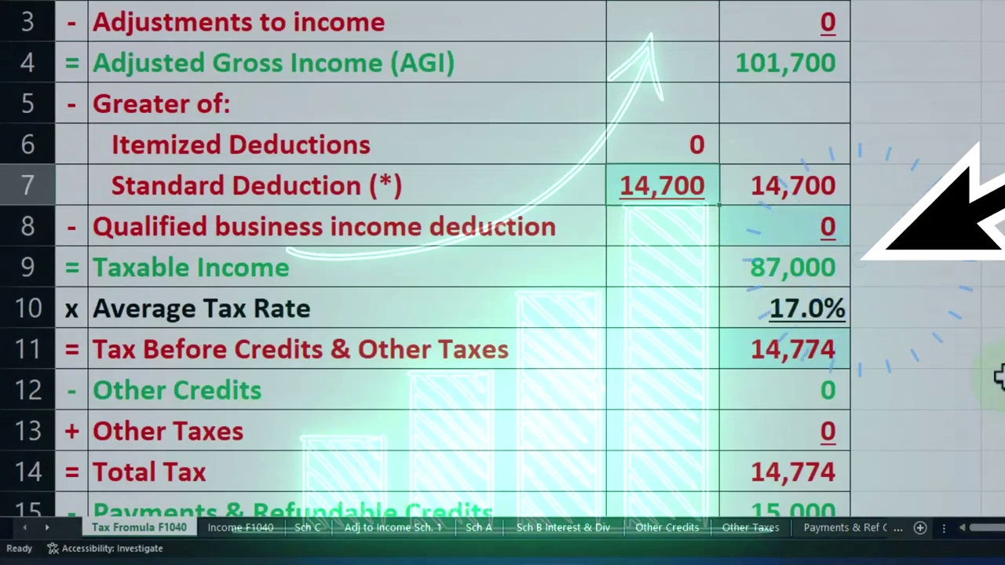
key("Down")
key("Down")
key("Right")
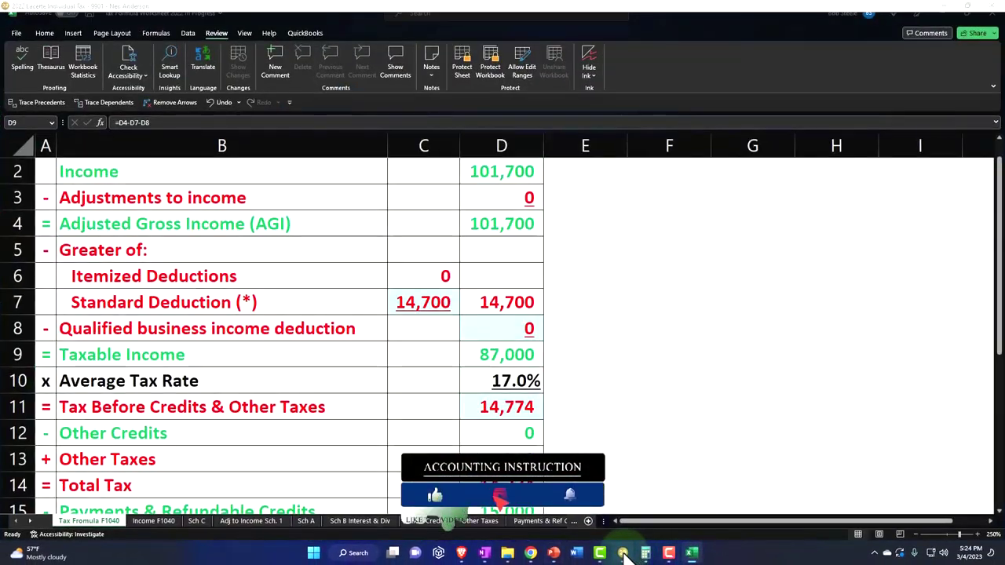
Enter Lacerte's 14,763 tax in D11, giving a 237 refund matching Form 1040
left_click(623, 553)
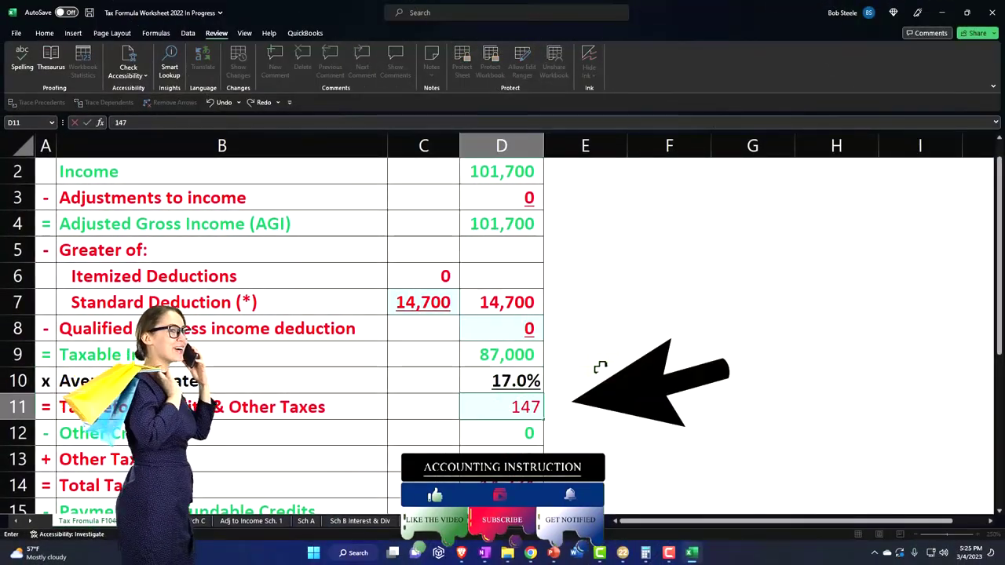
type("3")
key("Return")
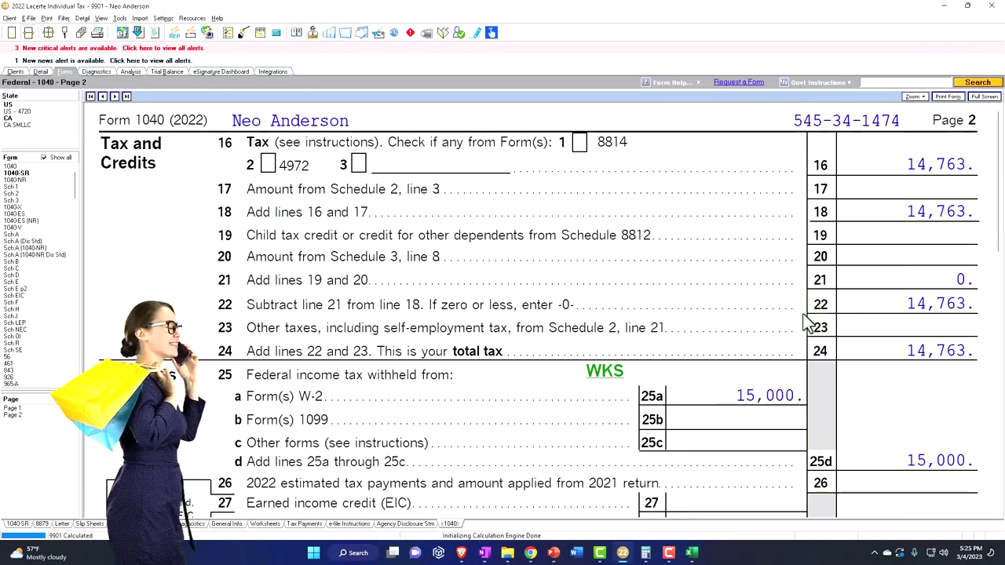
scroll(805, 321, "down", 5)
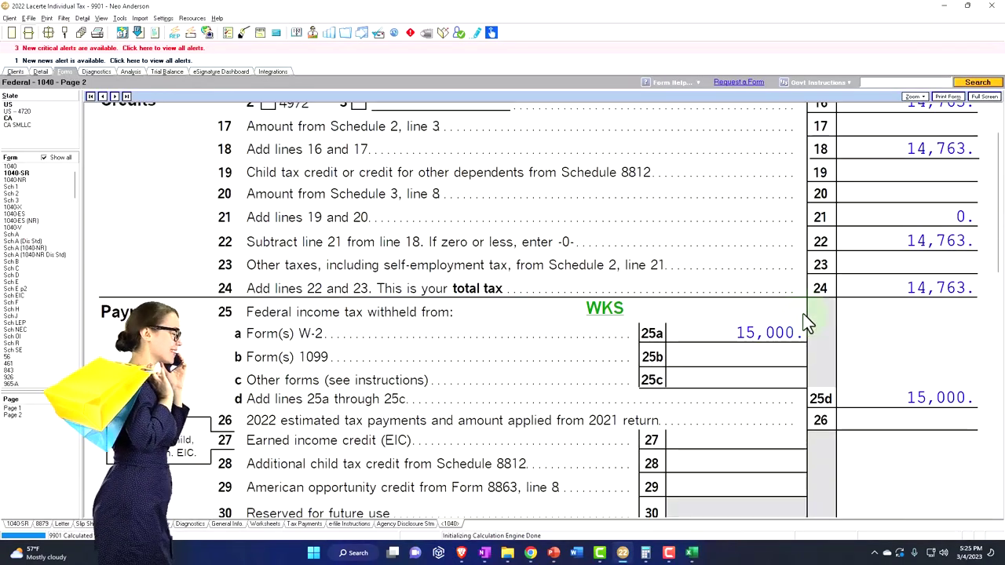
scroll(804, 320, "down", 1)
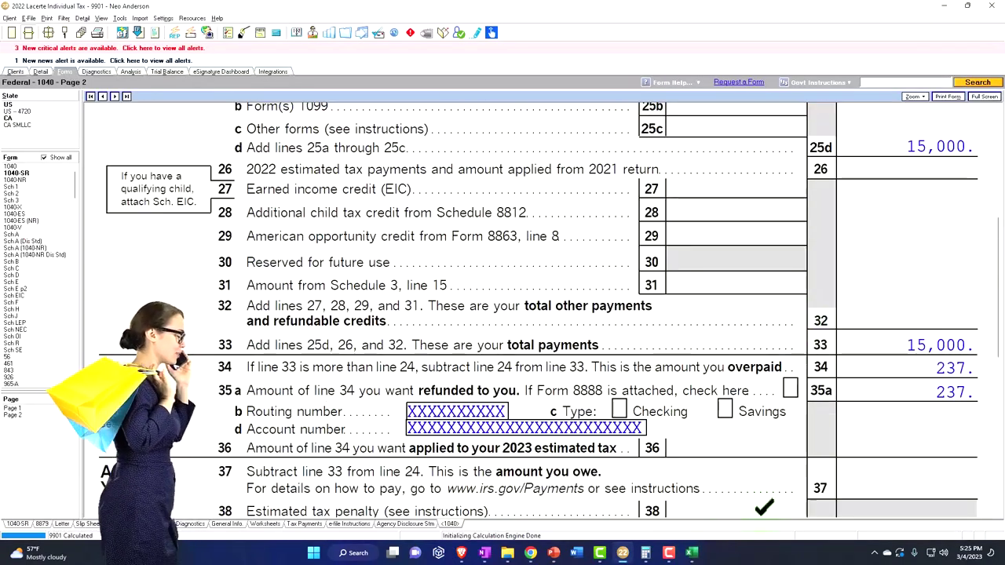
left_click(691, 554)
scroll(665, 461, "down", 2)
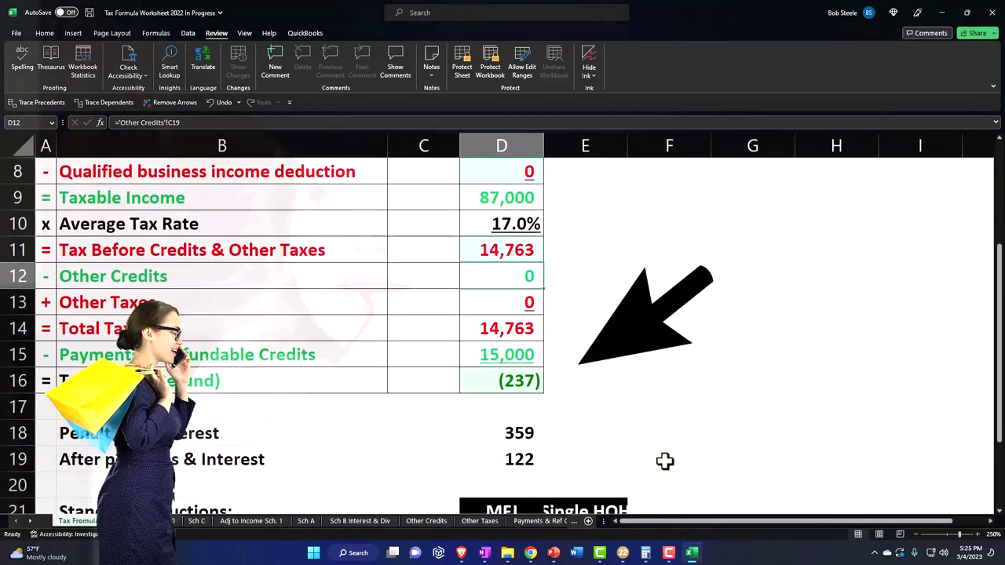